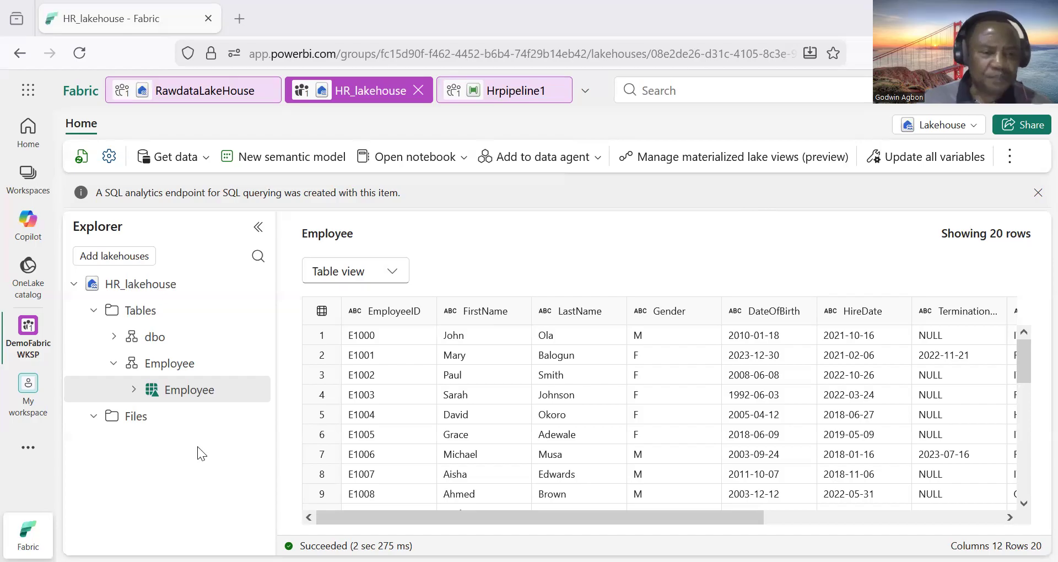
# Open the DemoFabricWKSP workspace from the Fabric home page and bring up the new item choices
pyautogui.click(92, 94)
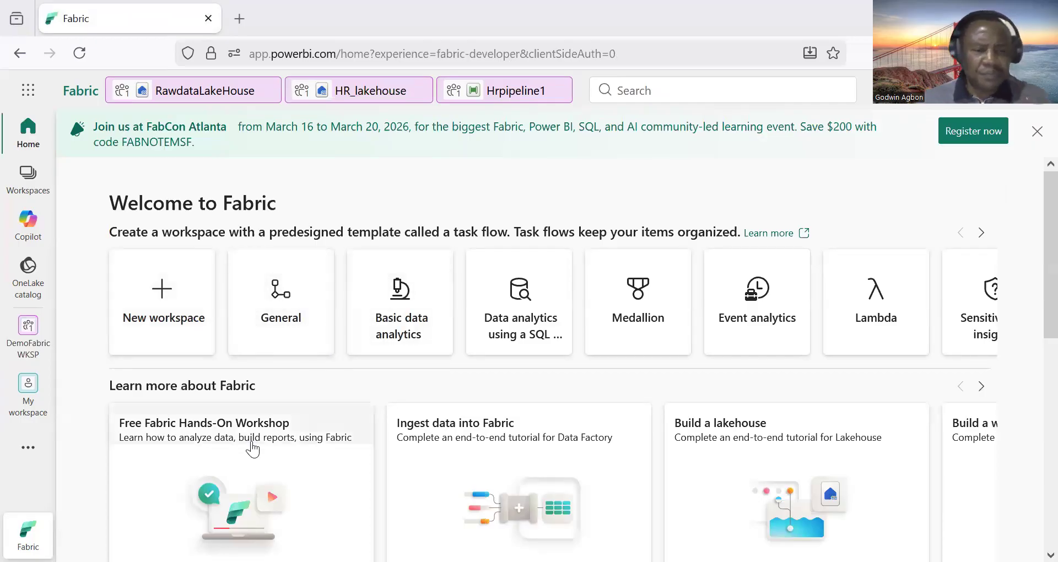
pyautogui.scroll(-8, 284, 428)
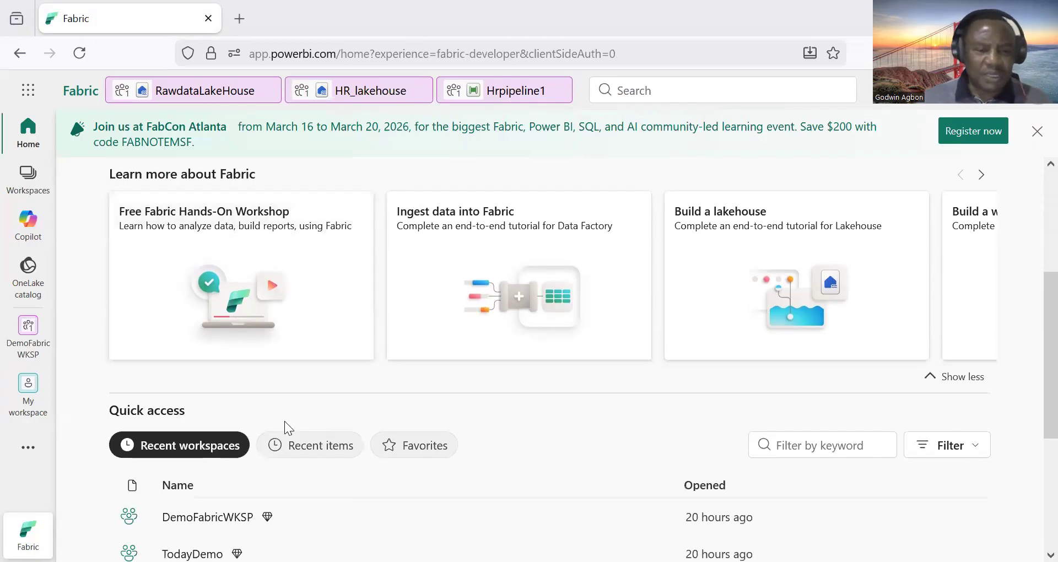
pyautogui.click(202, 307)
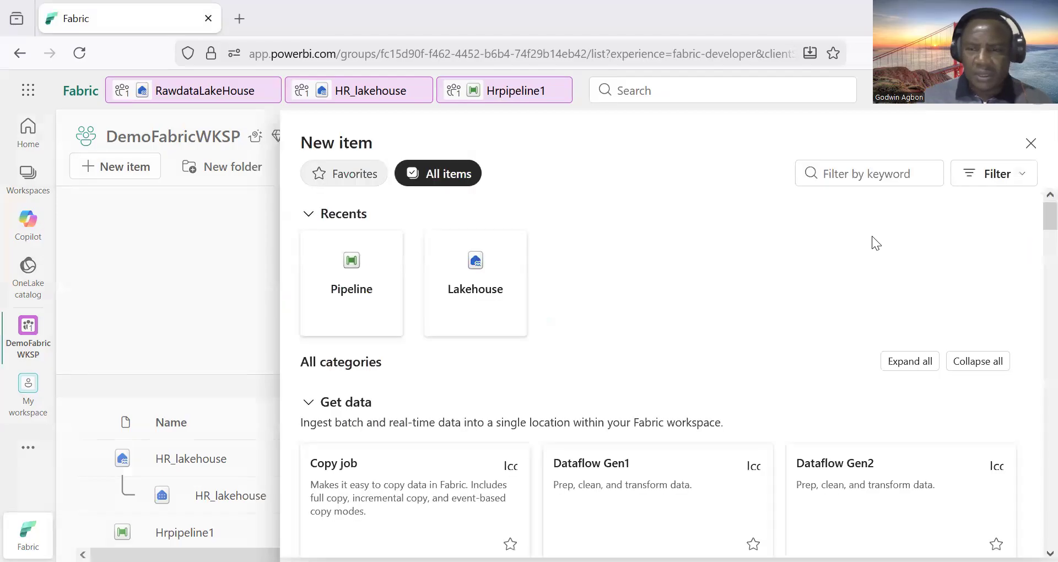
# Find the Pipeline item type and create a new pipeline named Hrpipeline2
pyautogui.click(889, 175)
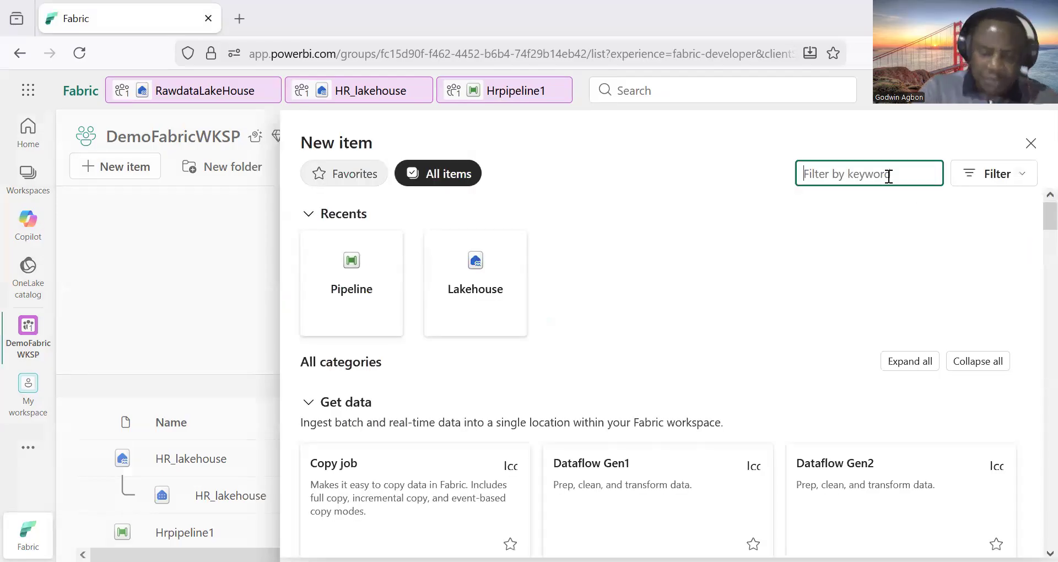
pyautogui.write('pipel')
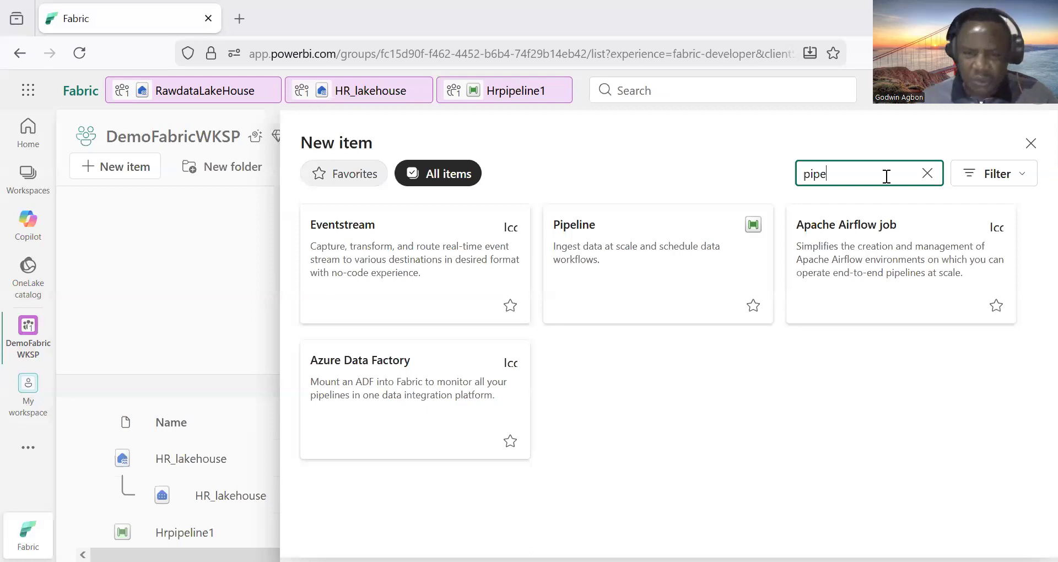
pyautogui.click(617, 248)
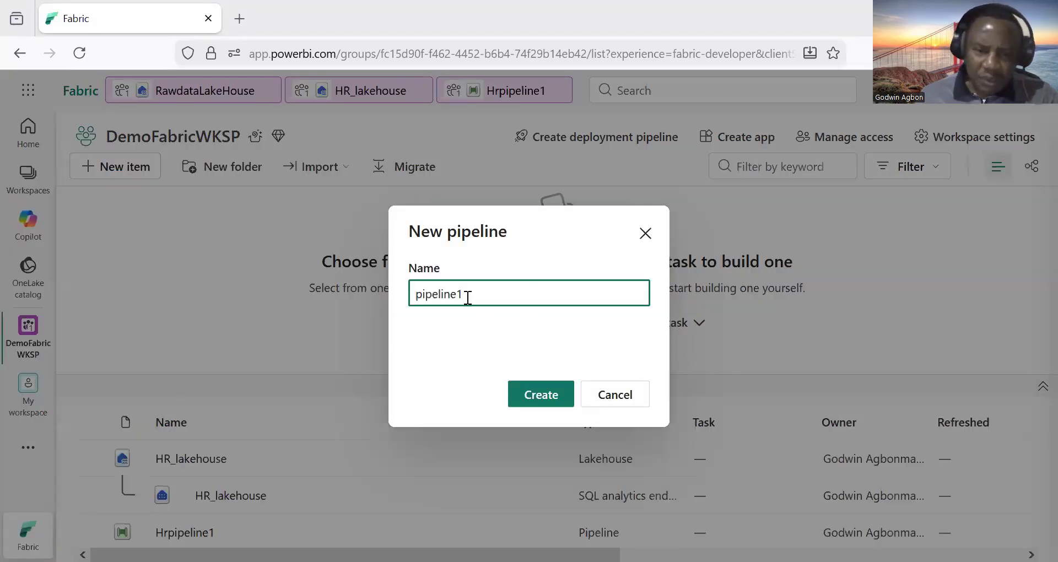
pyautogui.click(416, 298)
pyautogui.write('Hr')
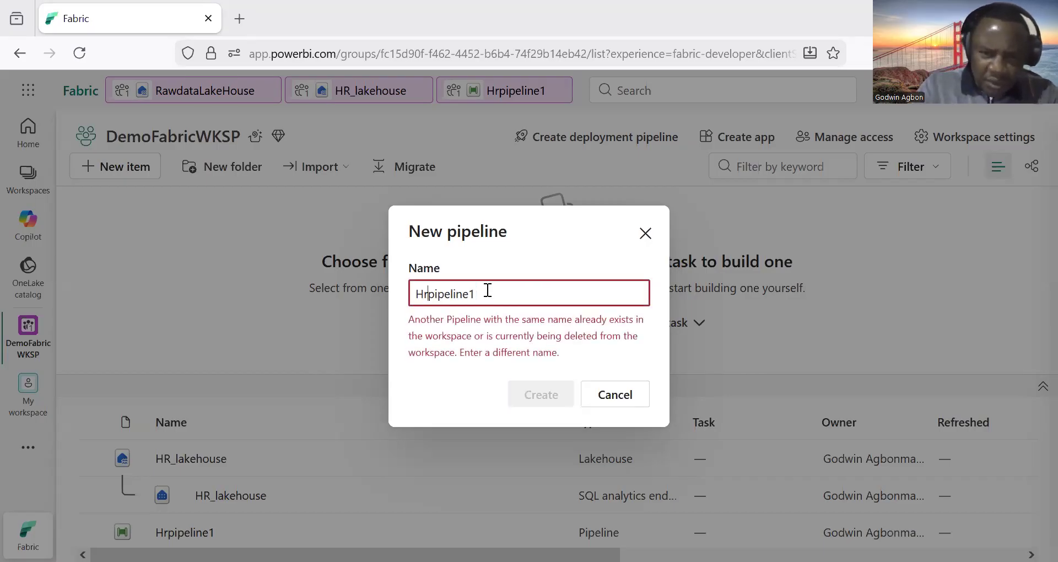
pyautogui.press('BackSpace')
pyautogui.write('2')
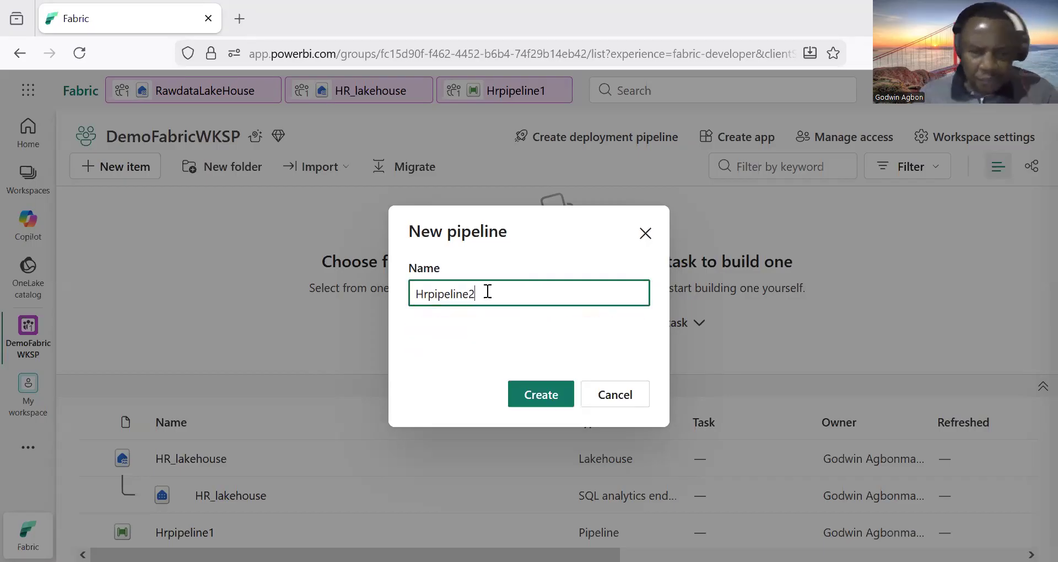
pyautogui.click(529, 393)
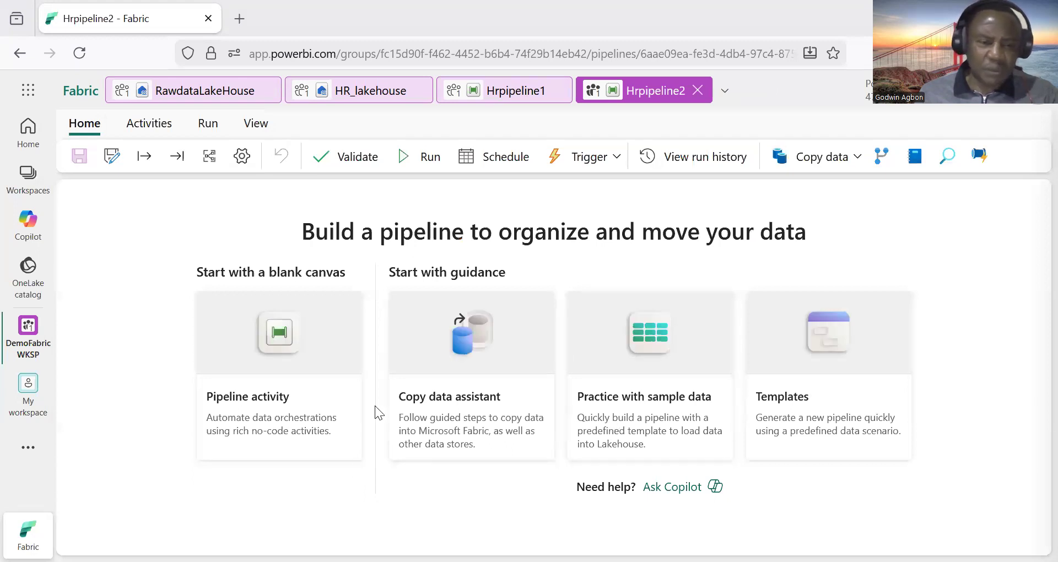
# Add a Copy data activity to the blank pipeline and expand its properties
pyautogui.click(333, 339)
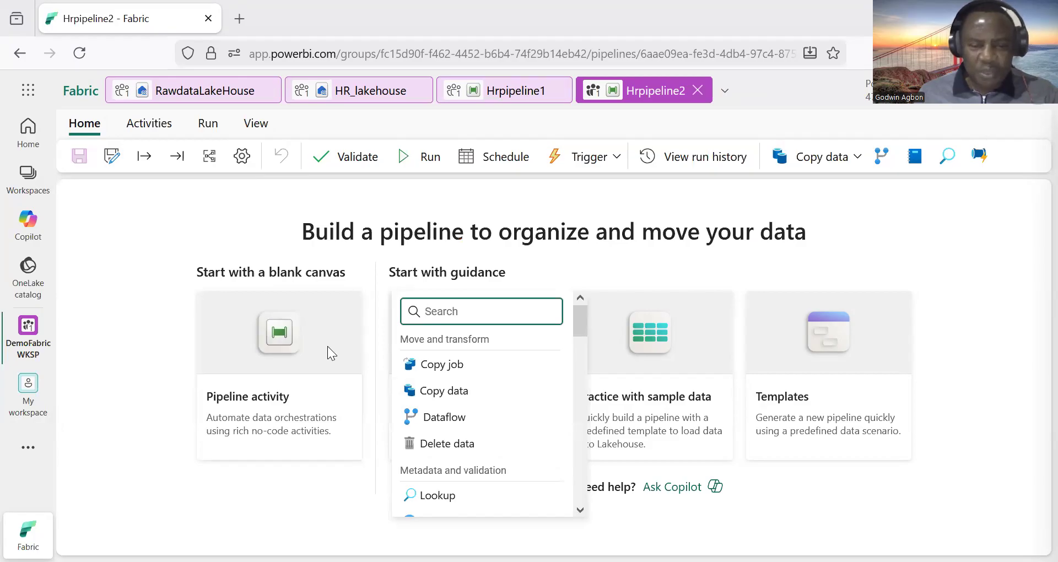
pyautogui.click(456, 392)
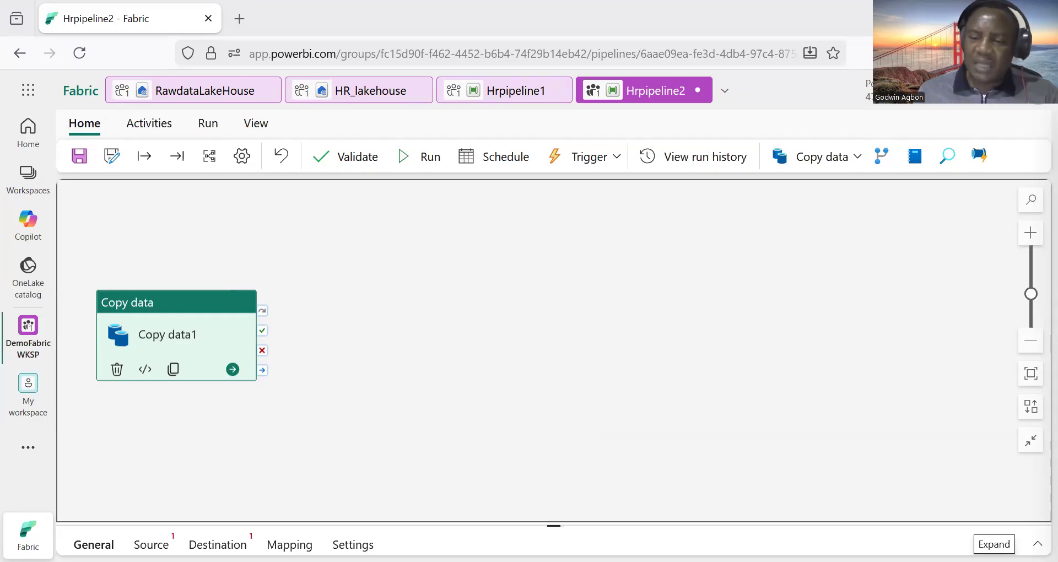
pyautogui.click(1038, 544)
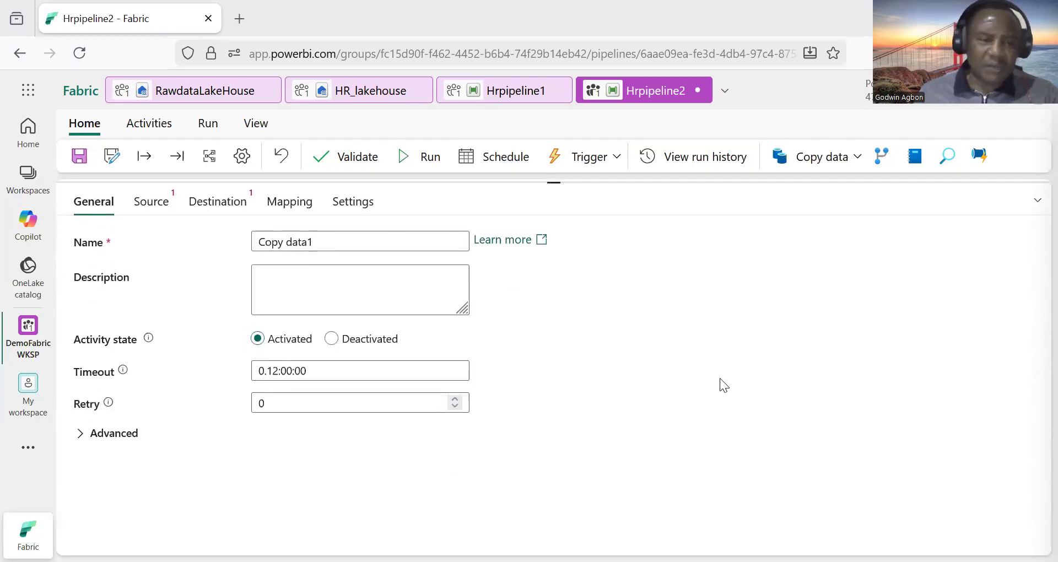
# Set the Copy data activity's source connection to the RawdataLakeHouse lakehouse from the OneLake catalog
pyautogui.click(149, 202)
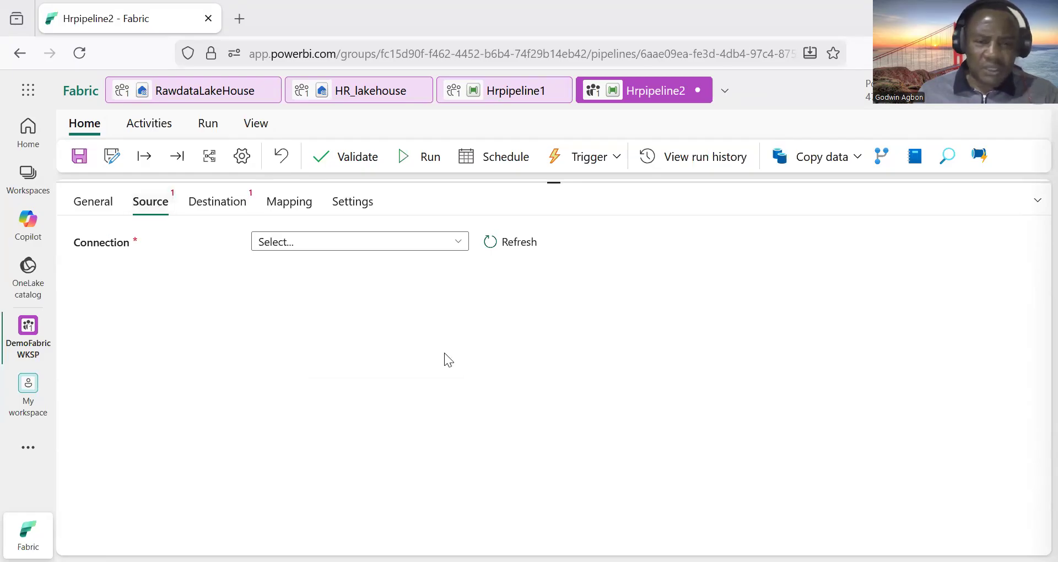
pyautogui.click(461, 246)
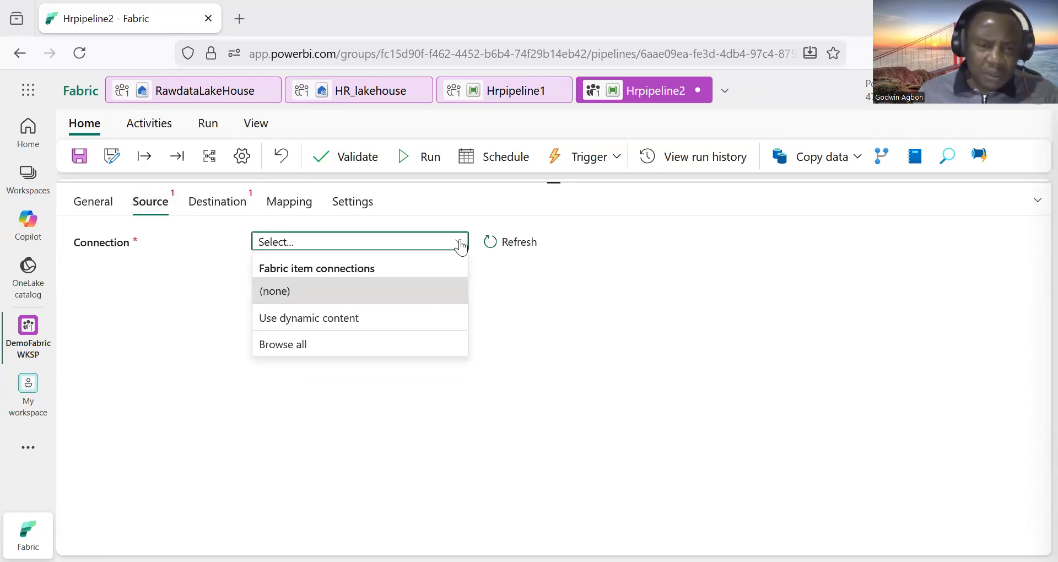
pyautogui.click(273, 347)
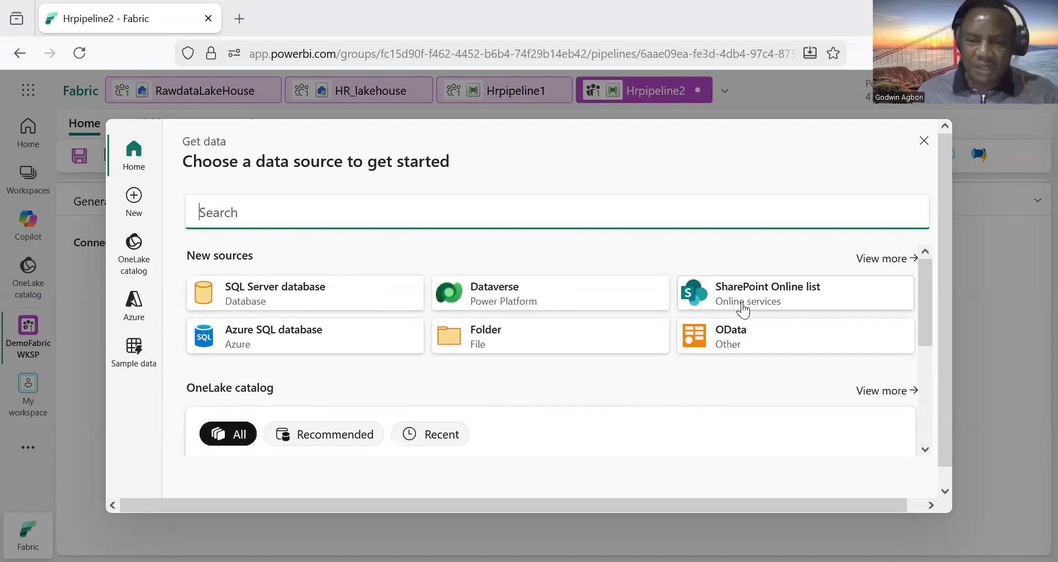
pyautogui.scroll(-2, 670, 325)
pyautogui.scroll(-2, 542, 358)
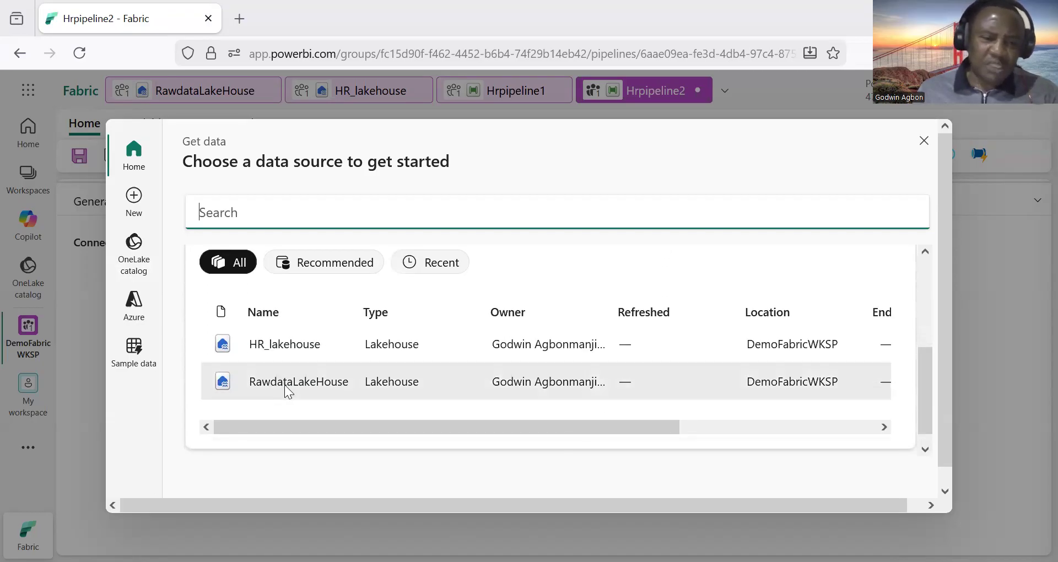
pyautogui.click(303, 388)
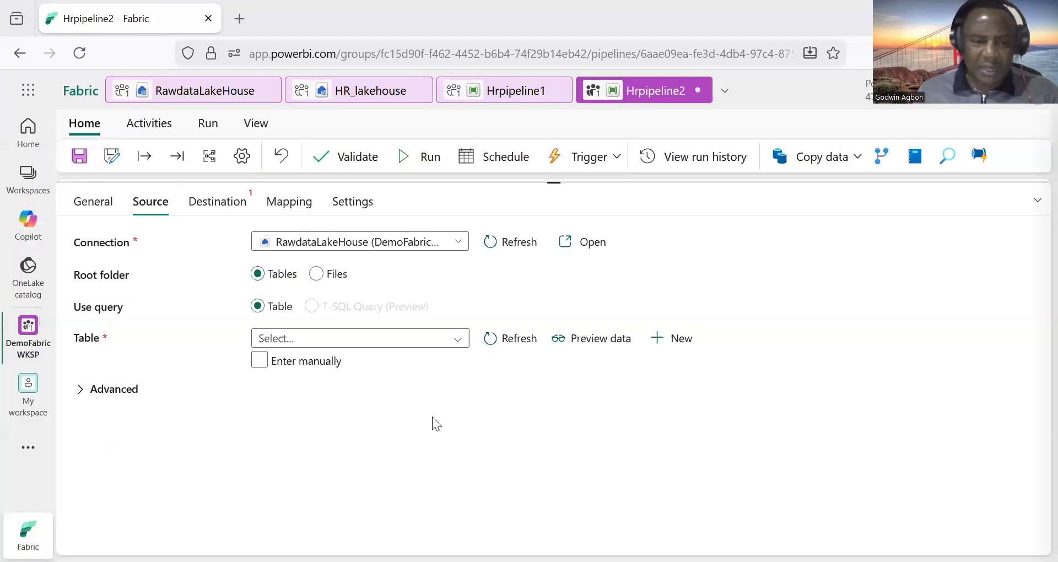
# Point the source to the file events.csv in the Rawdata folder under Files, with DelimitedText as the file format
pyautogui.click(318, 276)
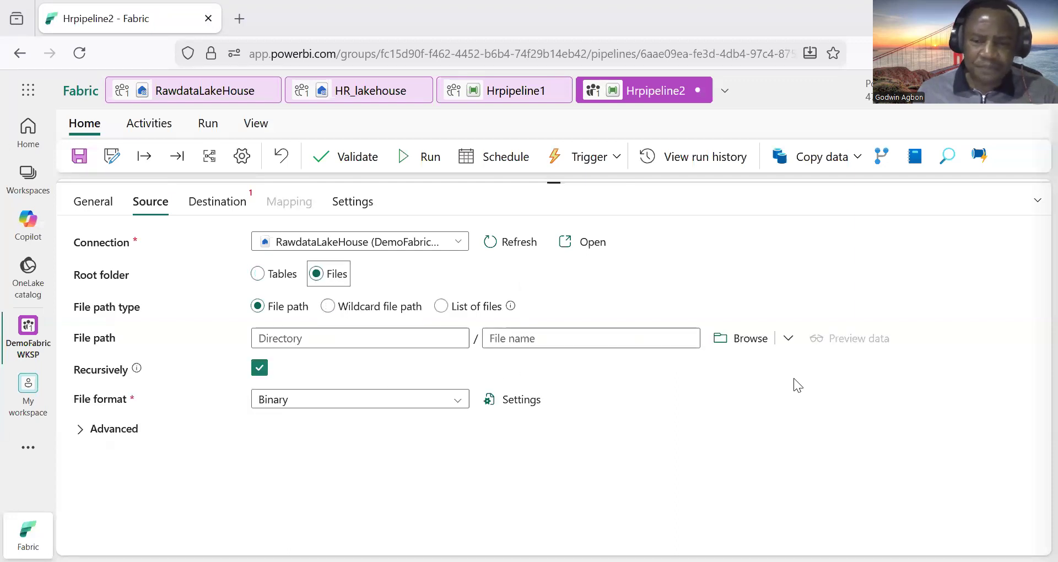
pyautogui.click(758, 341)
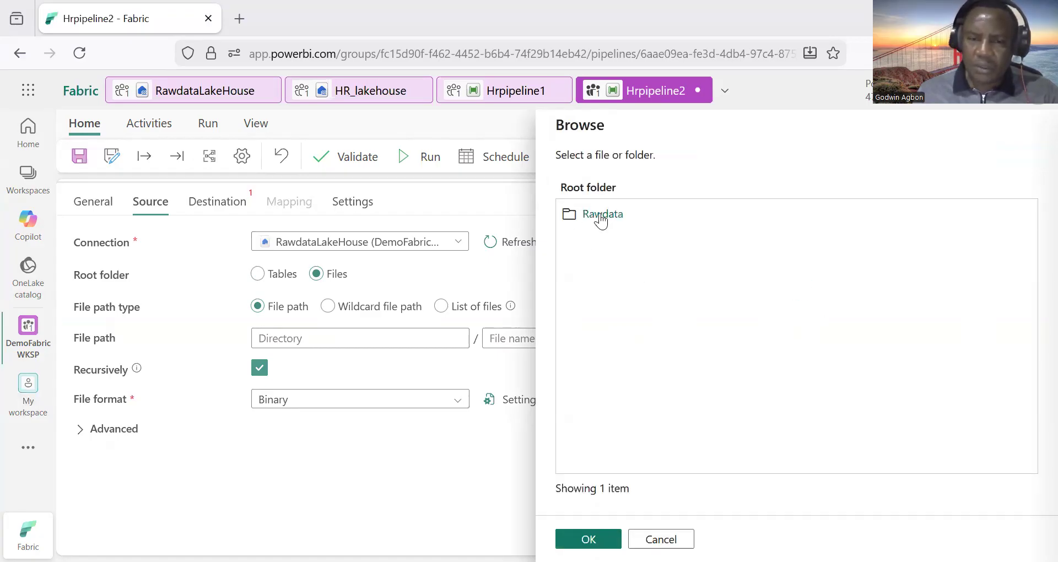
pyautogui.click(601, 215)
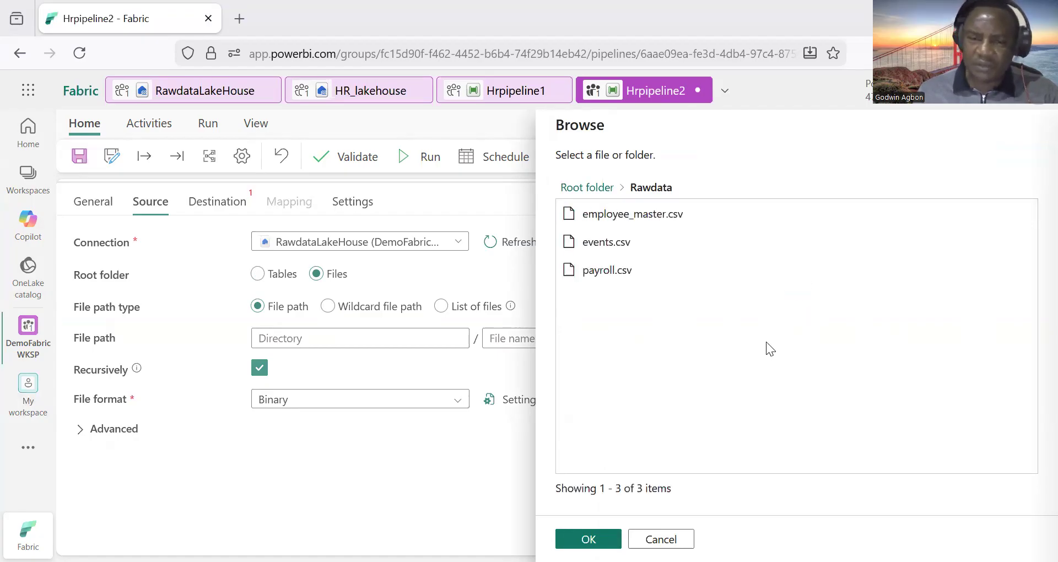
pyautogui.click(589, 248)
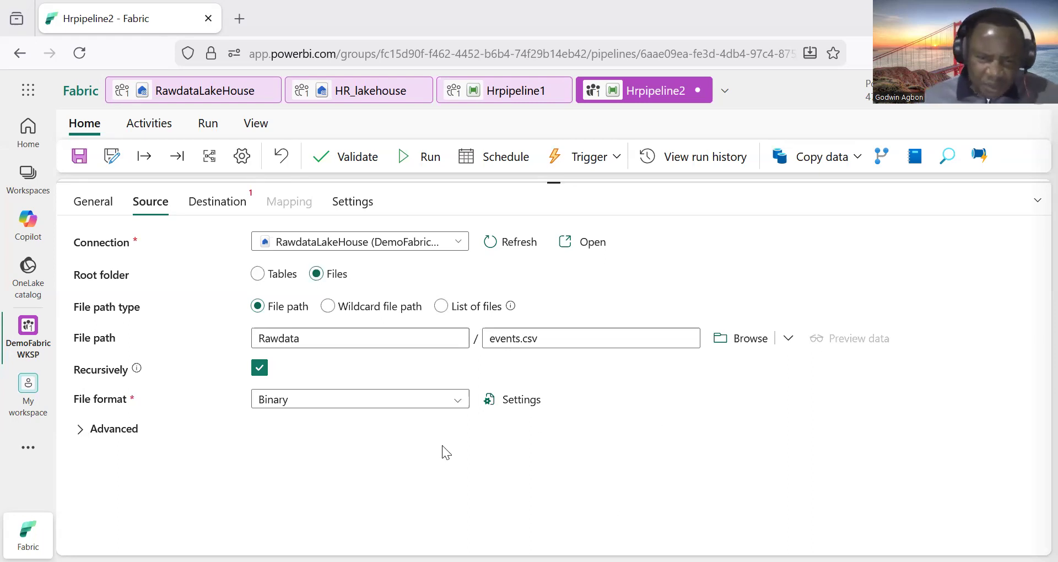
pyautogui.click(460, 403)
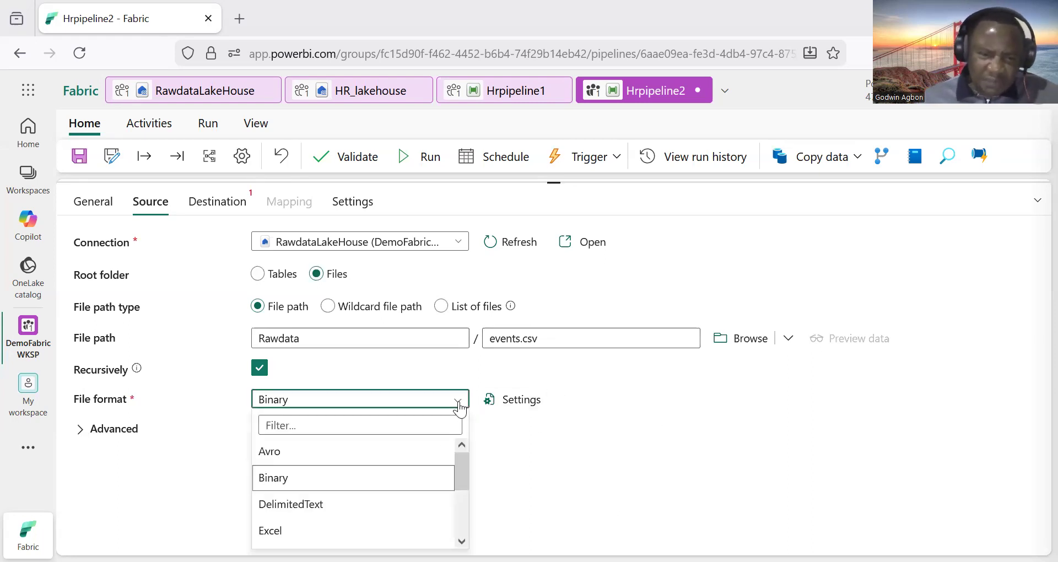
pyautogui.click(320, 507)
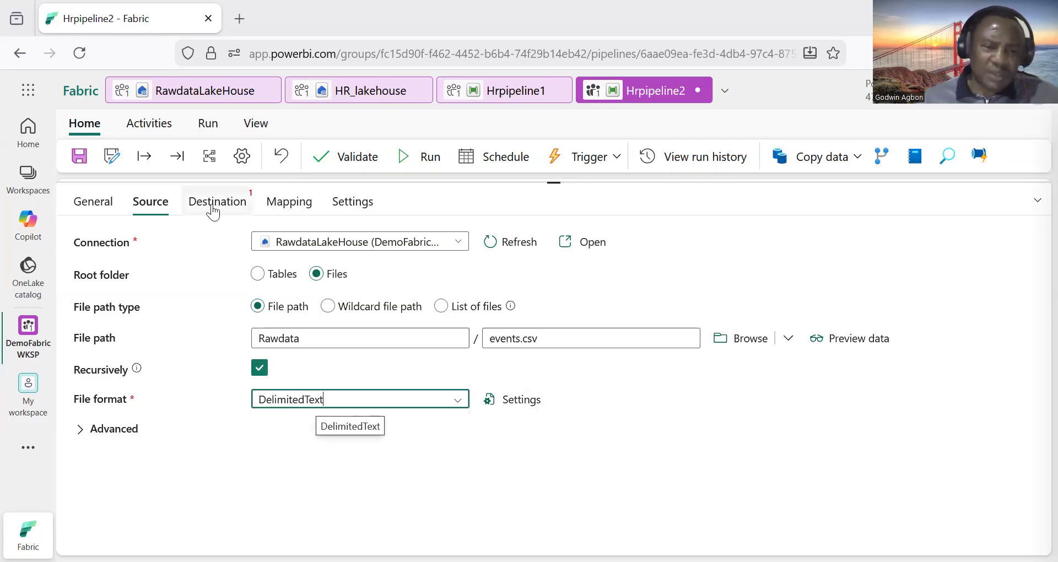
# Set the Copy data activity's destination connection to the HR_lakehouse lakehouse
pyautogui.click(213, 209)
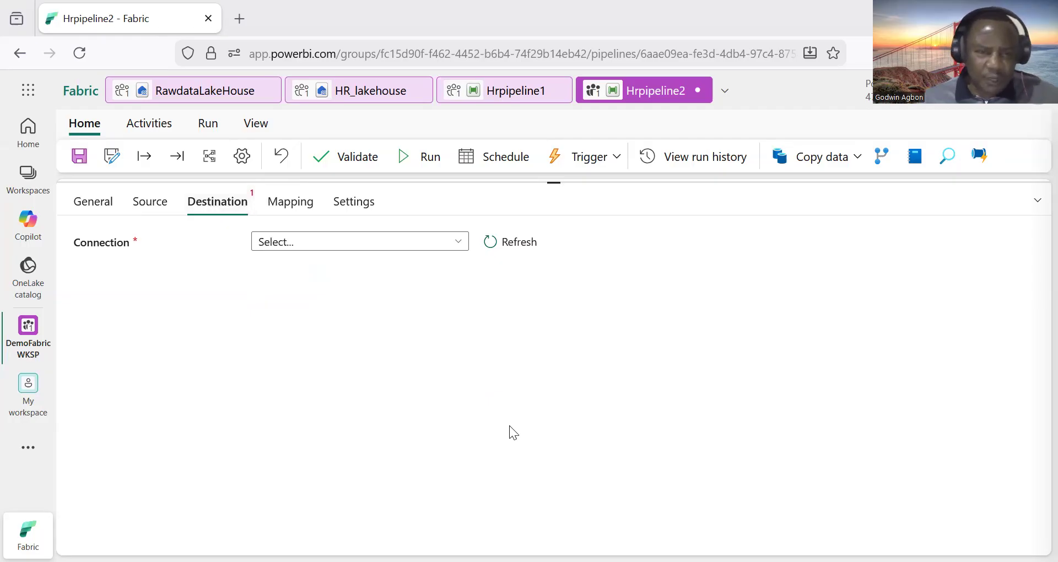
pyautogui.click(459, 243)
pyautogui.click(342, 346)
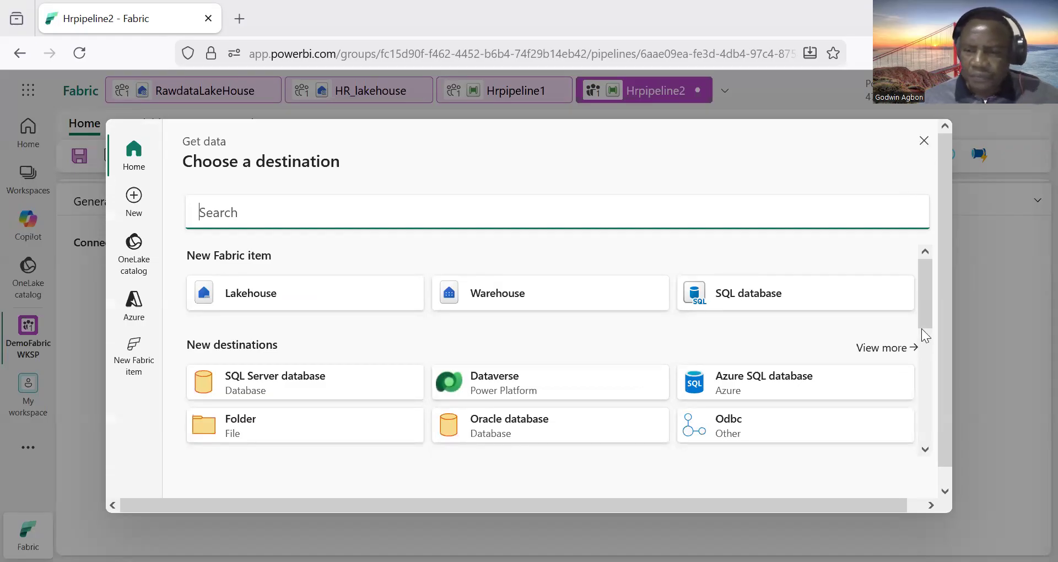
pyautogui.scroll(-3, 923, 357)
pyautogui.scroll(-3, 921, 374)
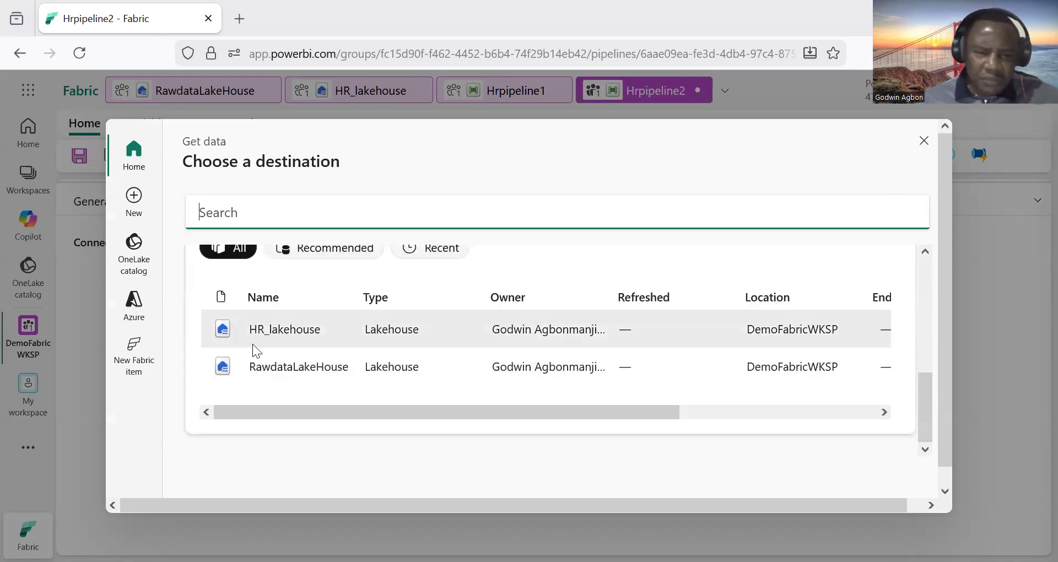
pyautogui.click(276, 329)
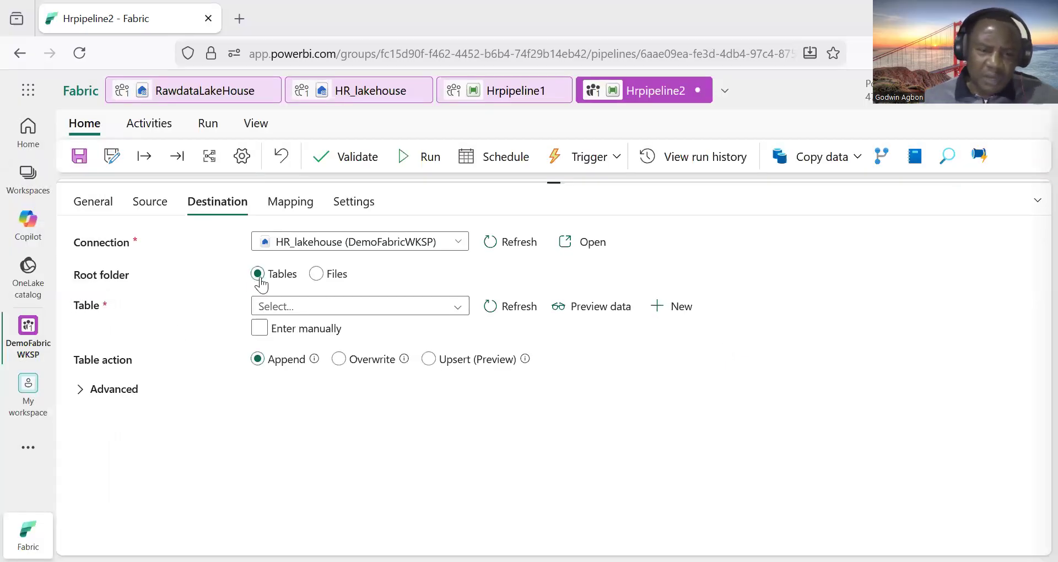
# Enter the destination table manually with schema Events and table name Events, and set the table action to Overwrite
pyautogui.click(259, 330)
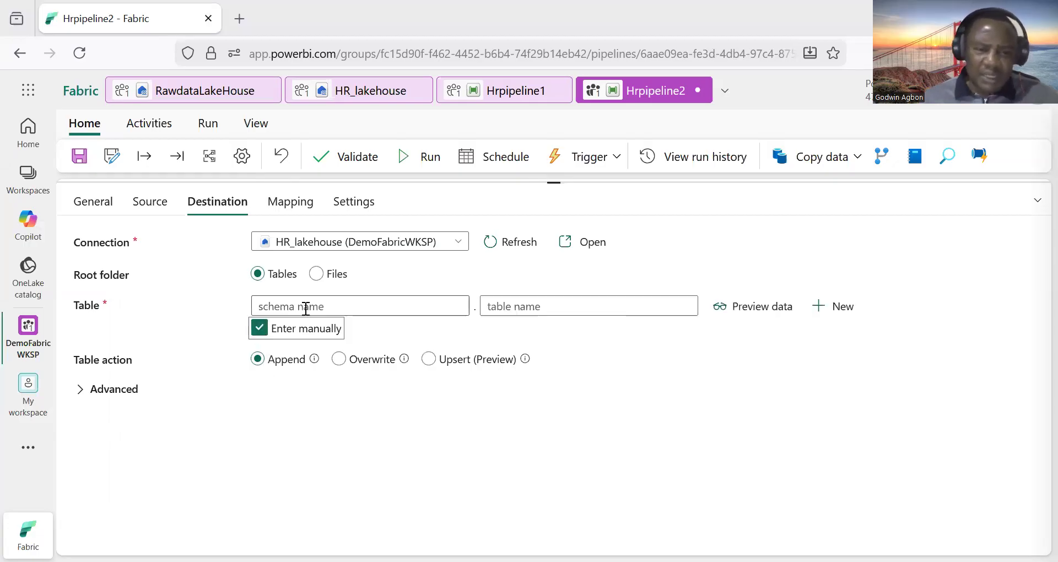
pyautogui.click(308, 305)
pyautogui.write('Events')
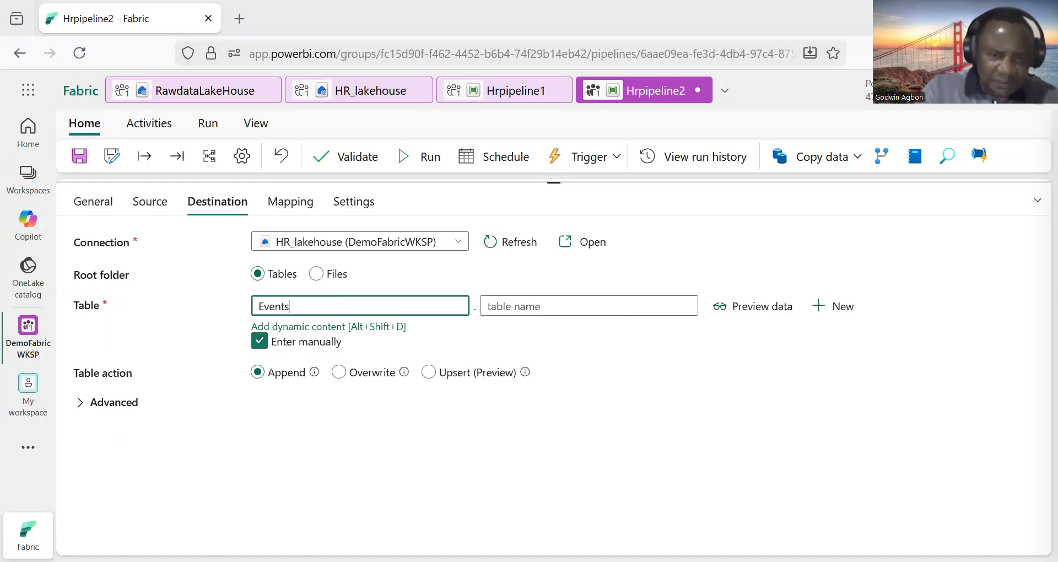
pyautogui.doubleClick(276, 307)
pyautogui.hotkey('ctrl', 'c')
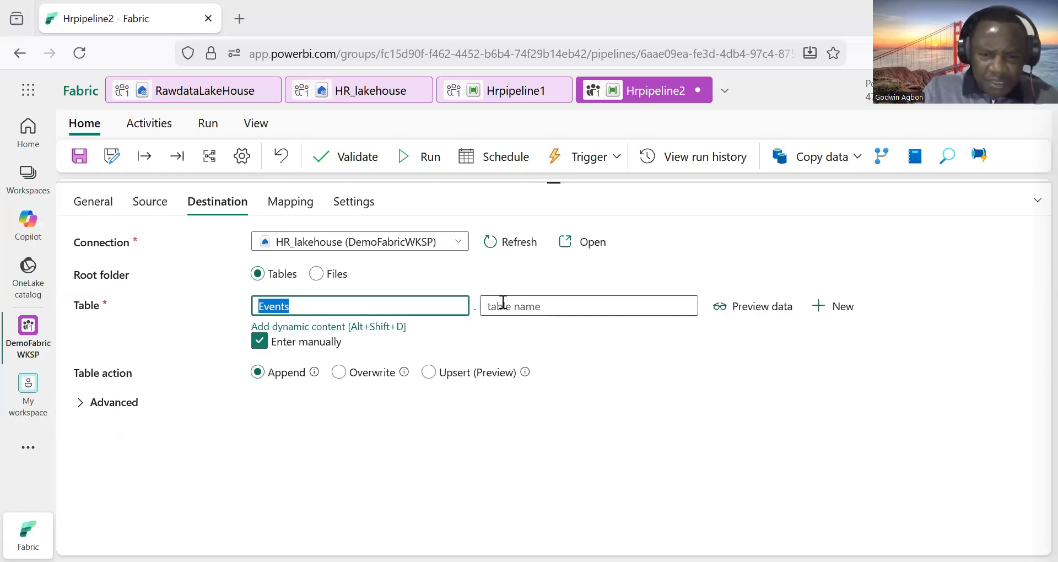
pyautogui.click(504, 303)
pyautogui.hotkey('ctrl', 'v')
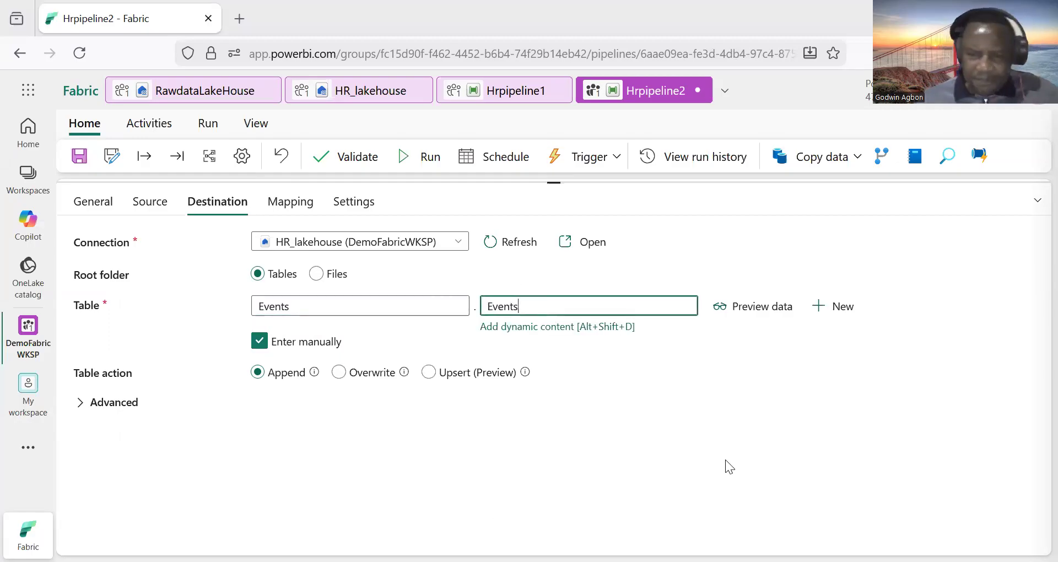
pyautogui.click(339, 375)
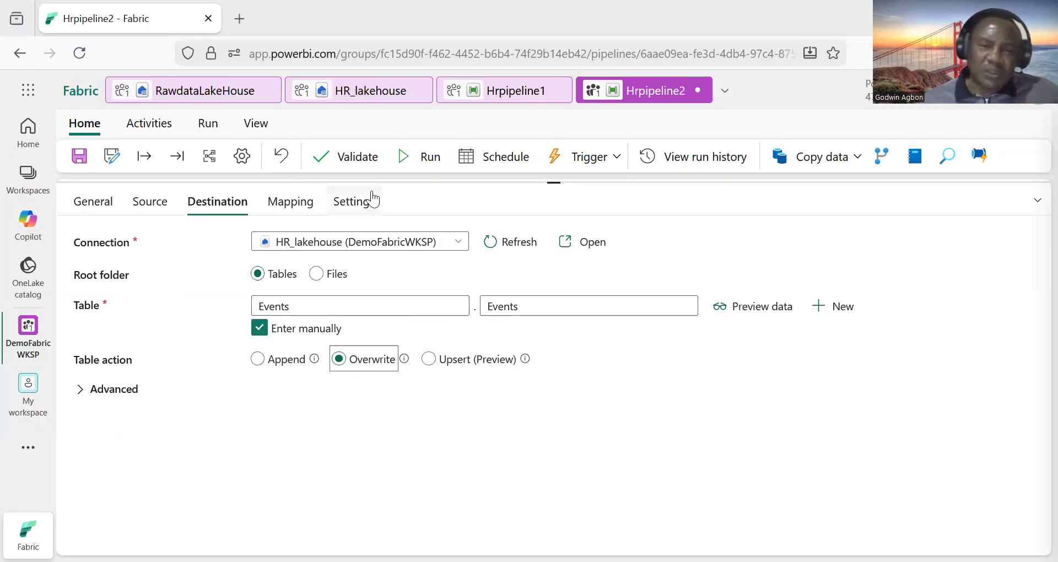
# Validate the Hrpipeline2 pipeline, then save and run it
pyautogui.click(360, 161)
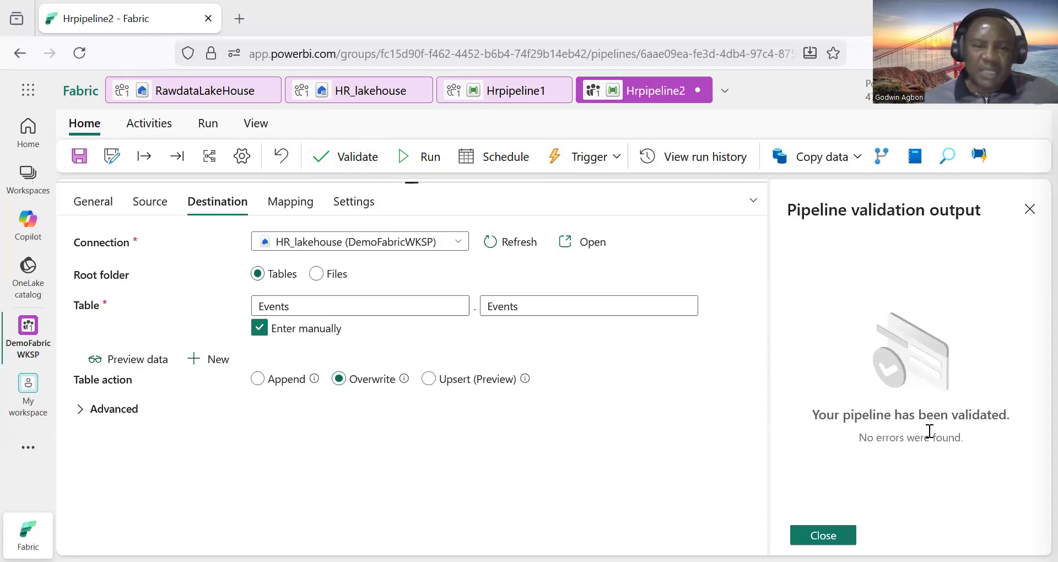
pyautogui.click(426, 157)
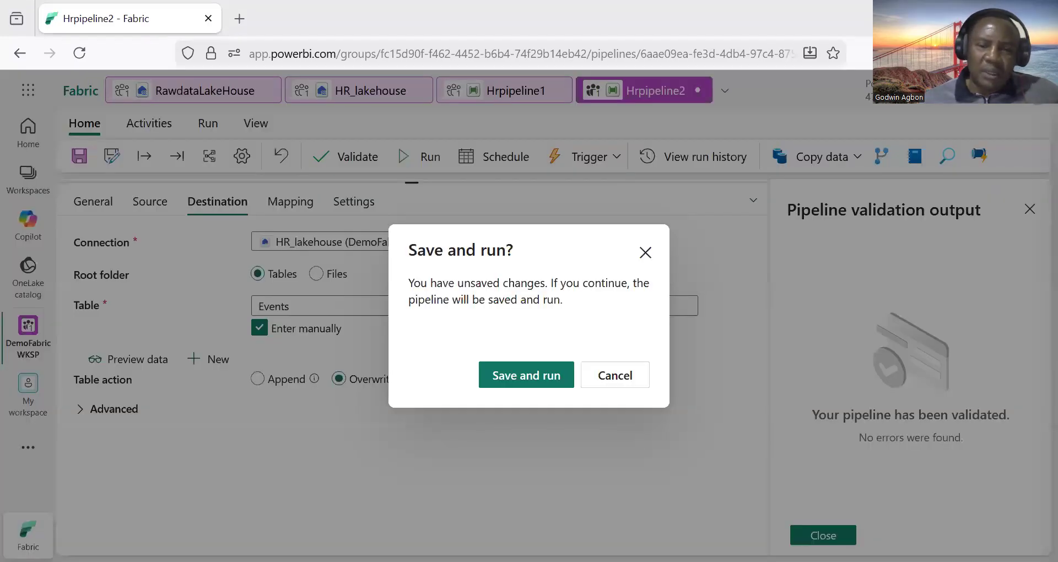
pyautogui.click(529, 373)
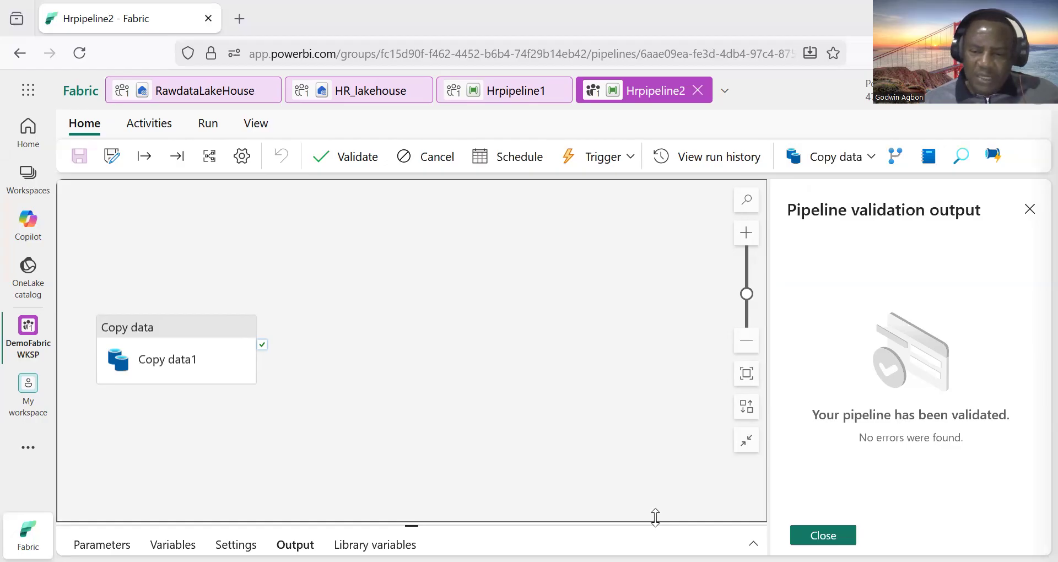
# Monitor the Copy data1 activity status in the output of the Hrpipeline2 run
pyautogui.moveTo(656, 518); pyautogui.dragTo(572, 497)
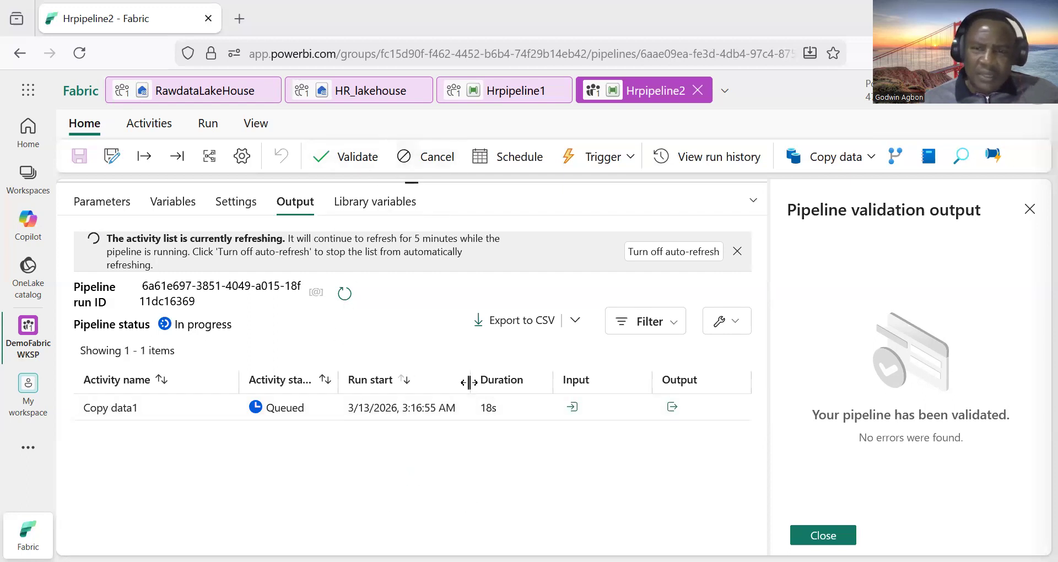
pyautogui.click(375, 103)
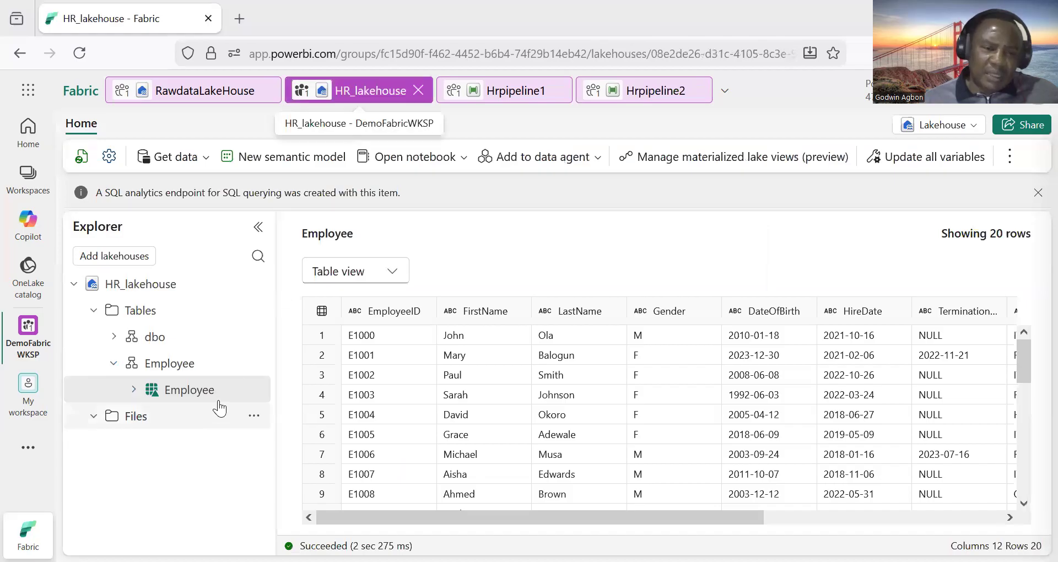
pyautogui.click(659, 101)
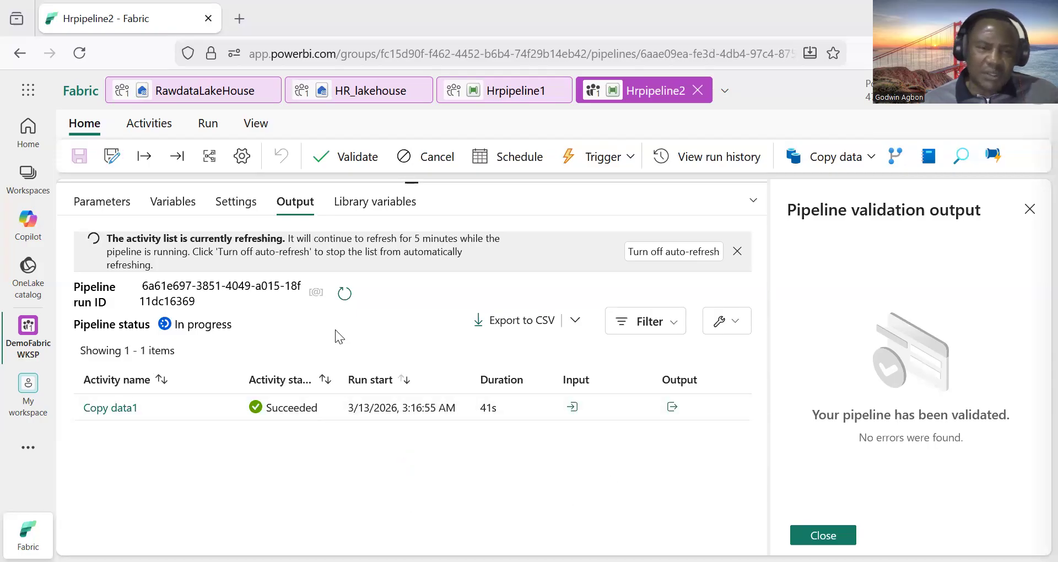
# Reload HR_lakehouse and preview the Events table under the Events schema
pyautogui.click(364, 95)
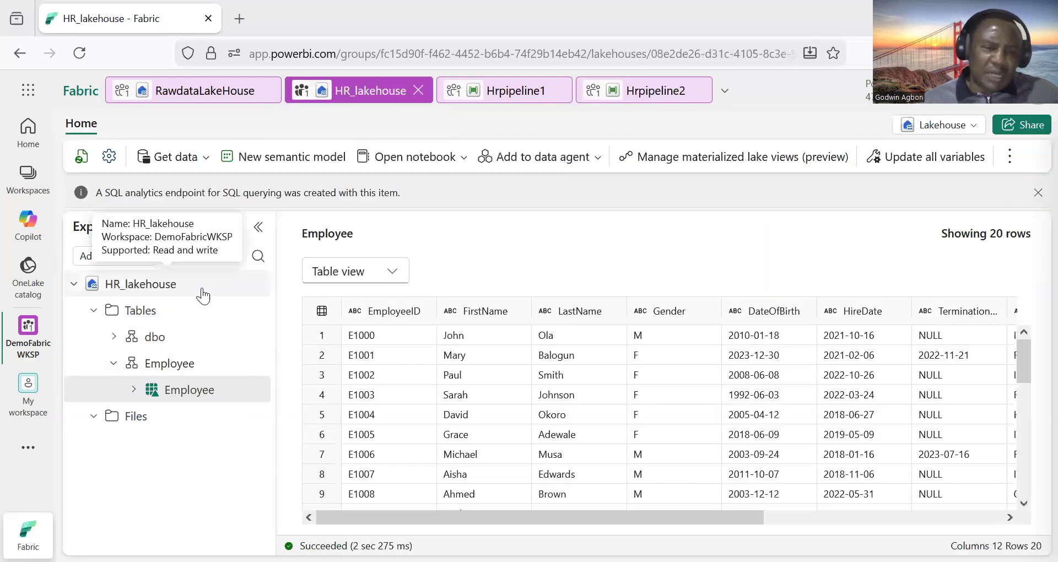
pyautogui.click(85, 55)
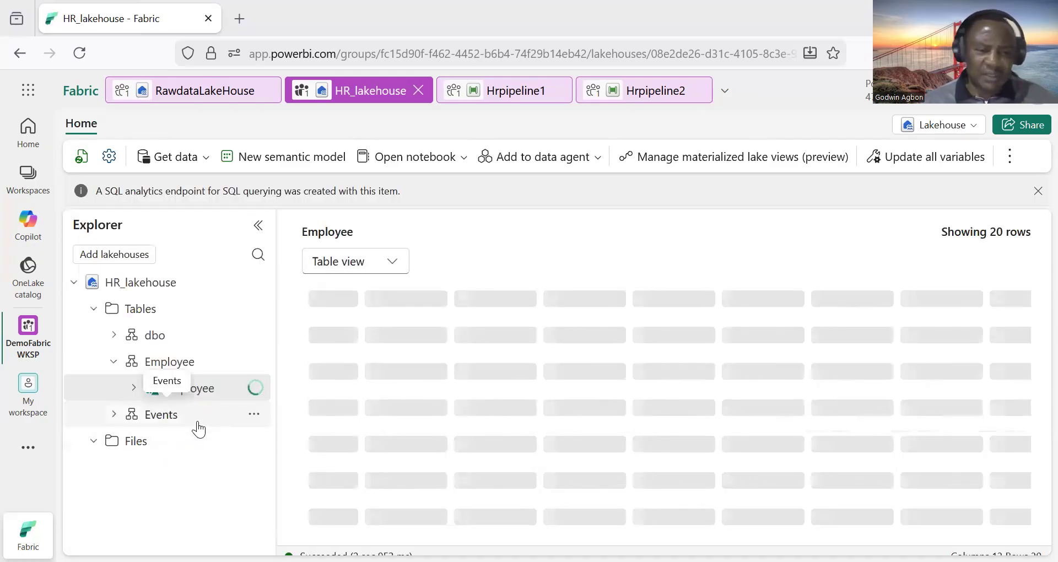
pyautogui.click(114, 418)
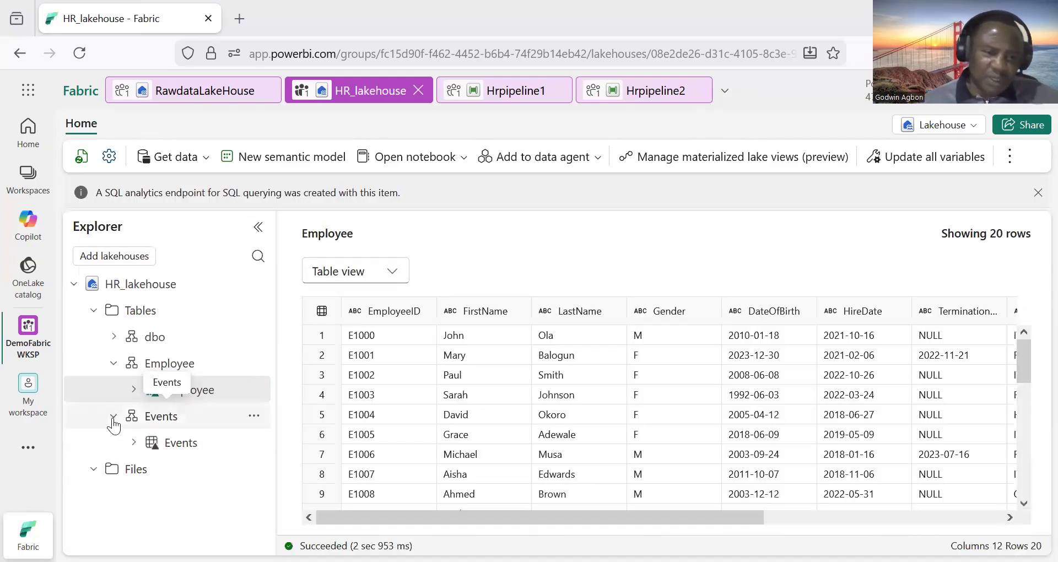
pyautogui.click(185, 446)
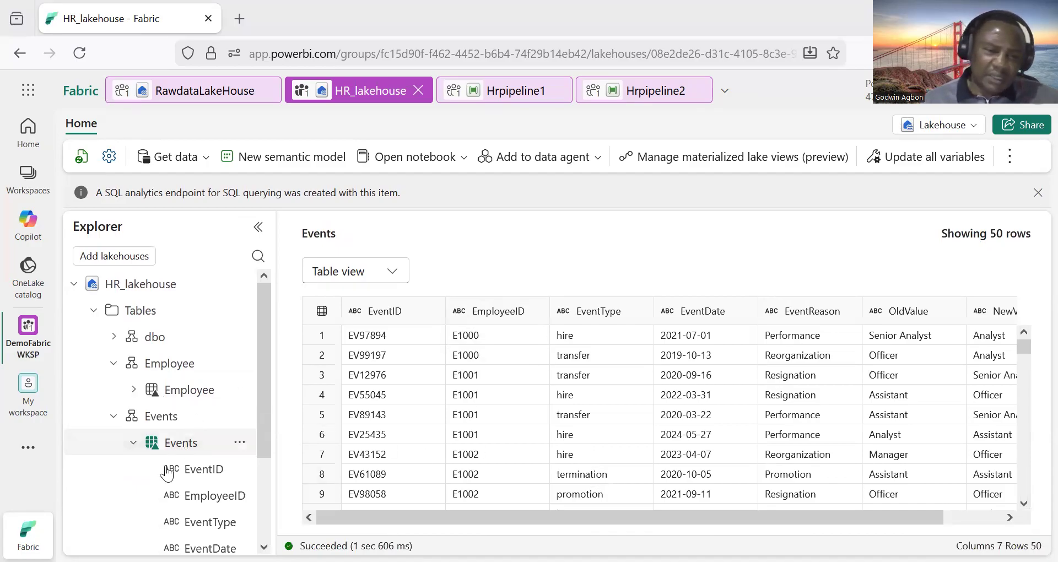
pyautogui.click(135, 444)
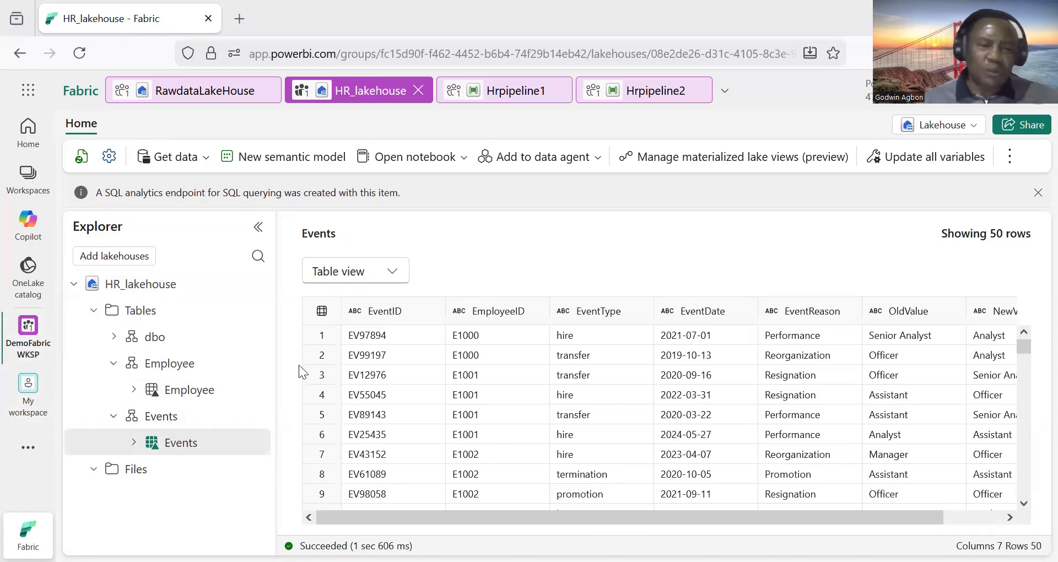
# Start a new semantic model from HR_lakehouse and refresh its list of available tables
pyautogui.click(287, 160)
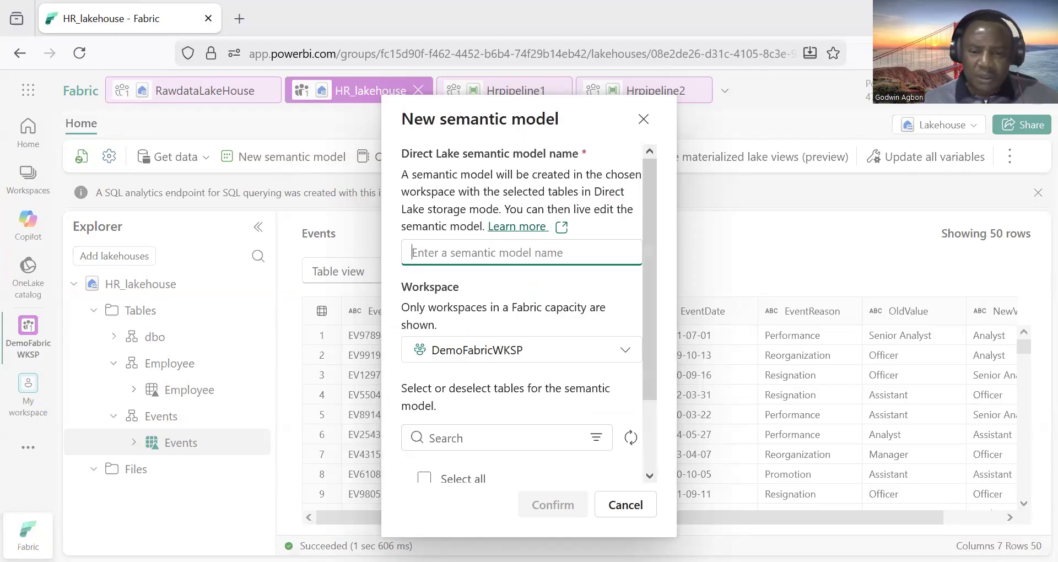
pyautogui.scroll(-3, 609, 437)
pyautogui.scroll(-1, 590, 466)
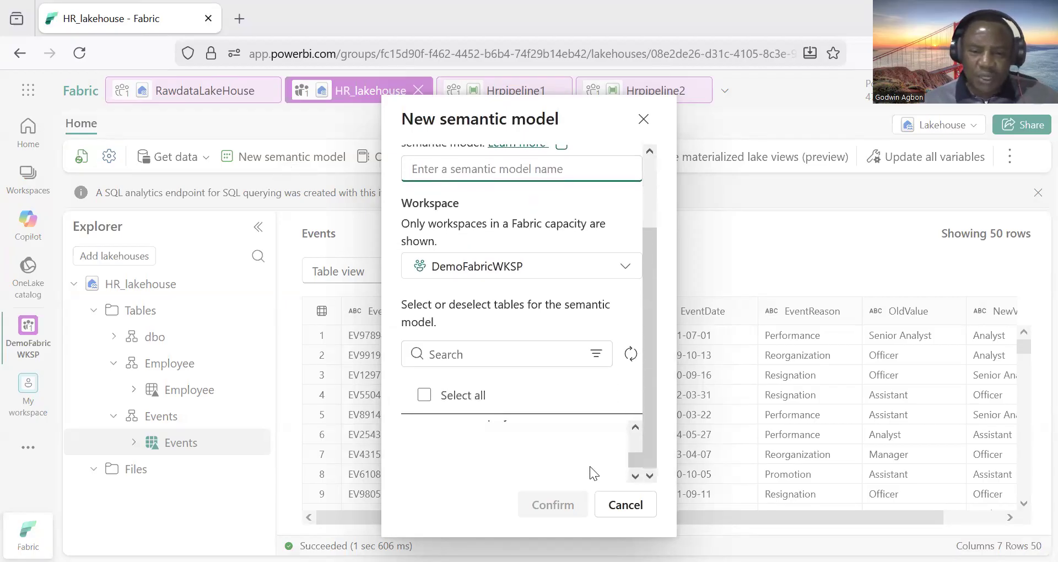
pyautogui.scroll(1, 588, 465)
pyautogui.click(646, 432)
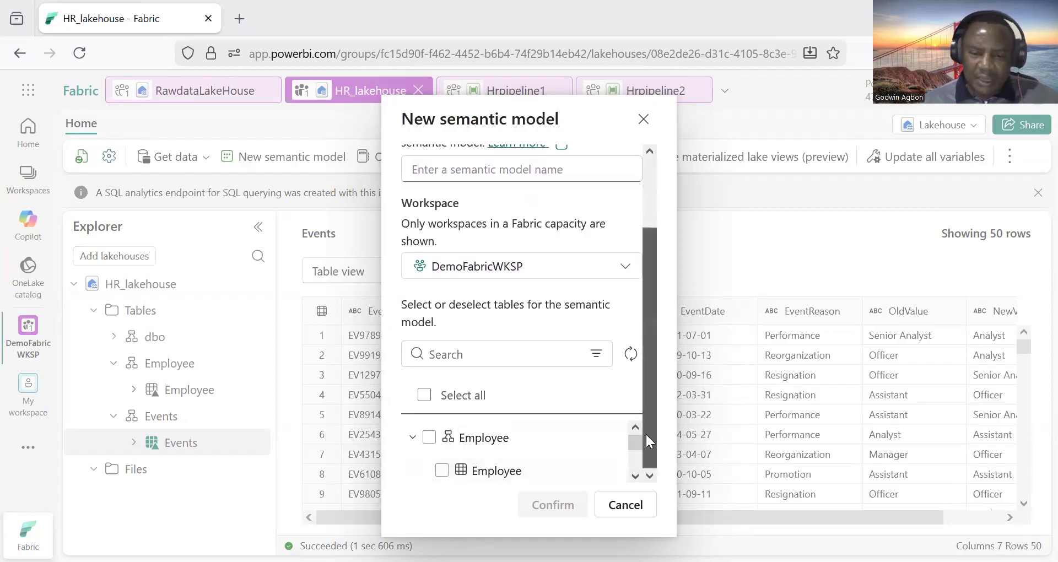
pyautogui.click(630, 477)
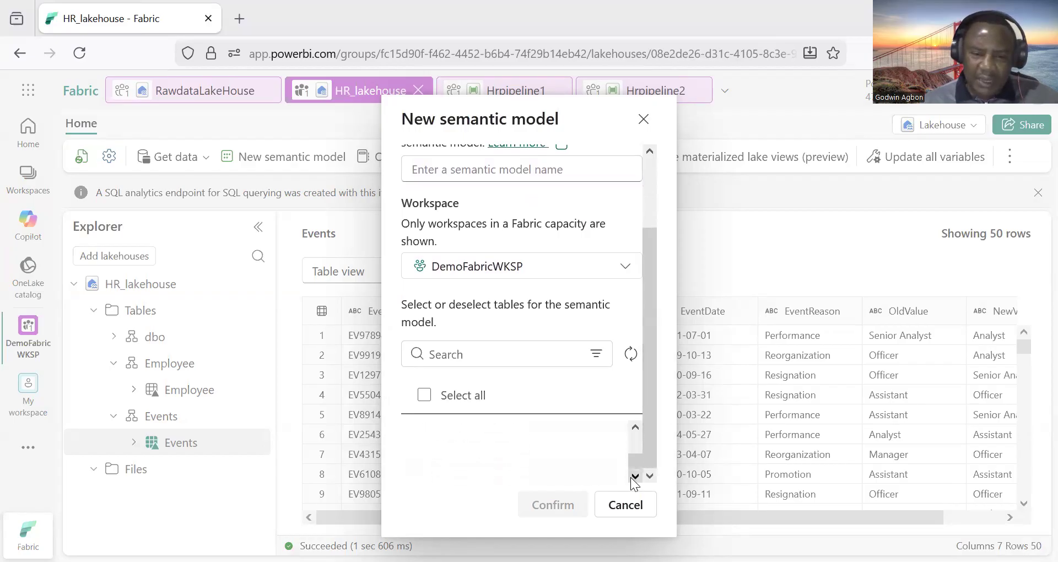
pyautogui.moveTo(631, 461); pyautogui.dragTo(630, 440)
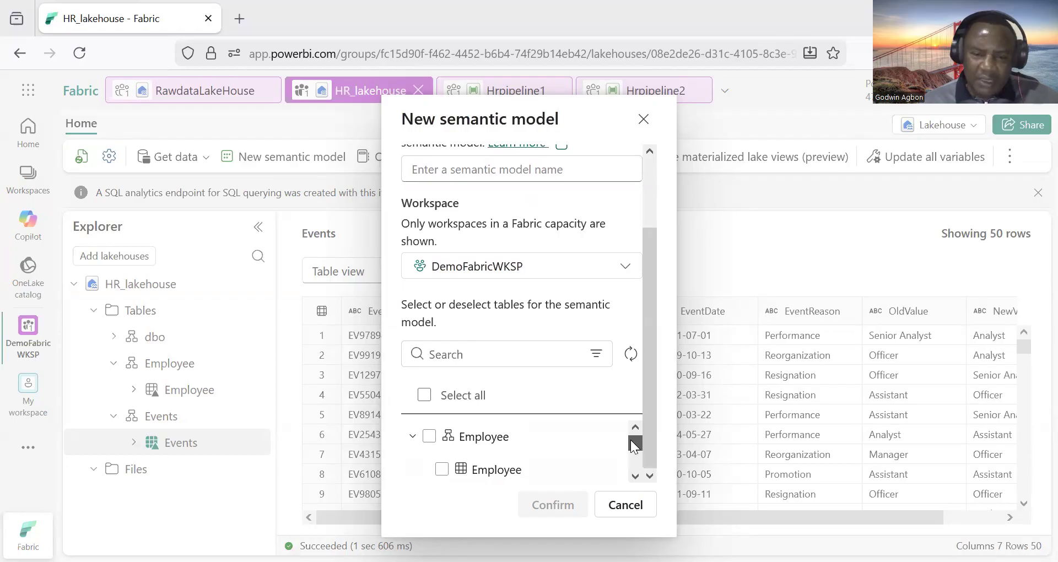
pyautogui.click(630, 353)
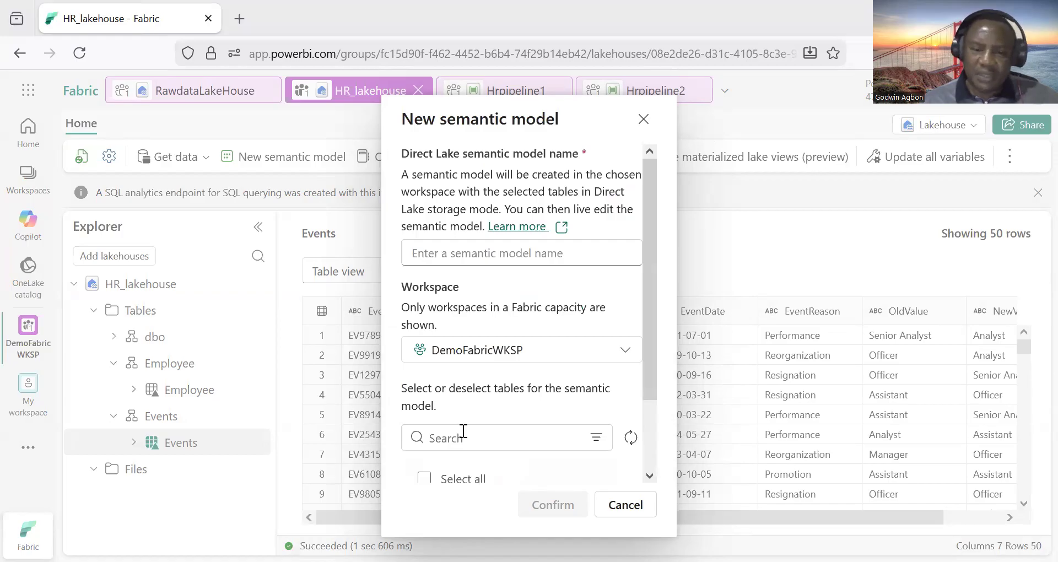
# Include all listed tables, Employee and Events, in the new semantic model
pyautogui.moveTo(645, 383); pyautogui.dragTo(627, 436)
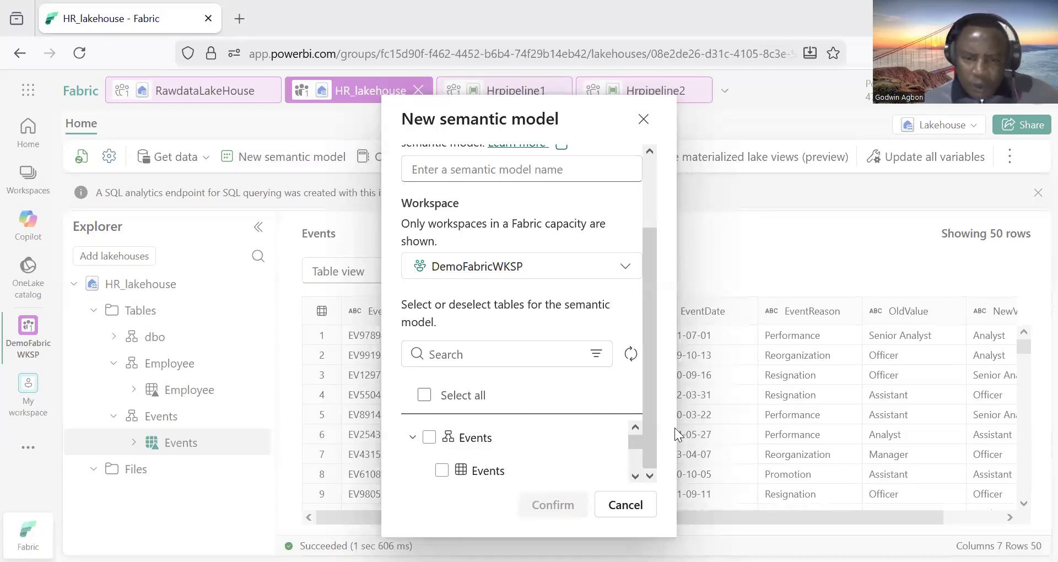
pyautogui.moveTo(648, 405); pyautogui.dragTo(650, 424)
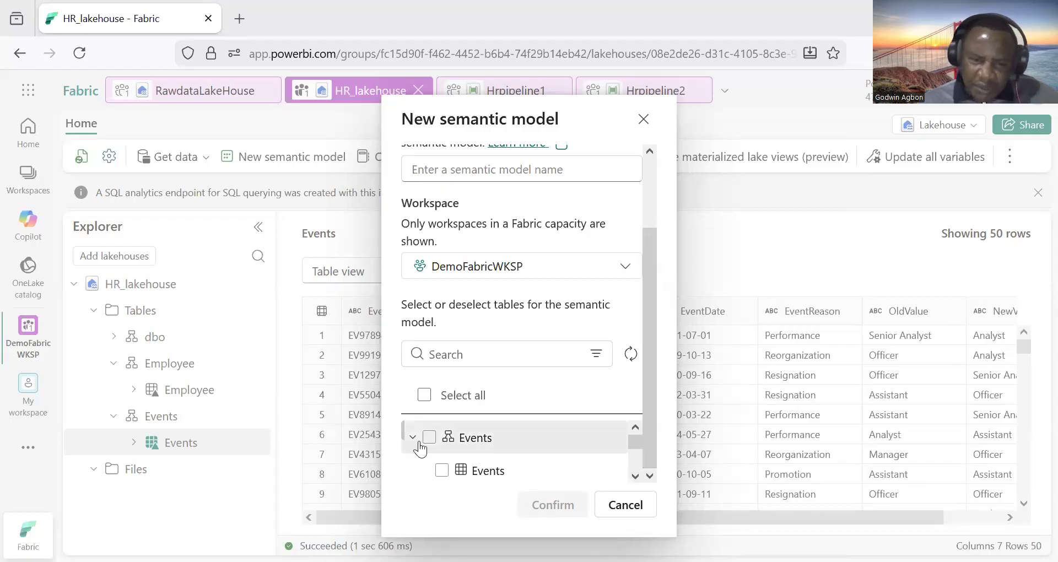
pyautogui.click(635, 476)
pyautogui.click(634, 475)
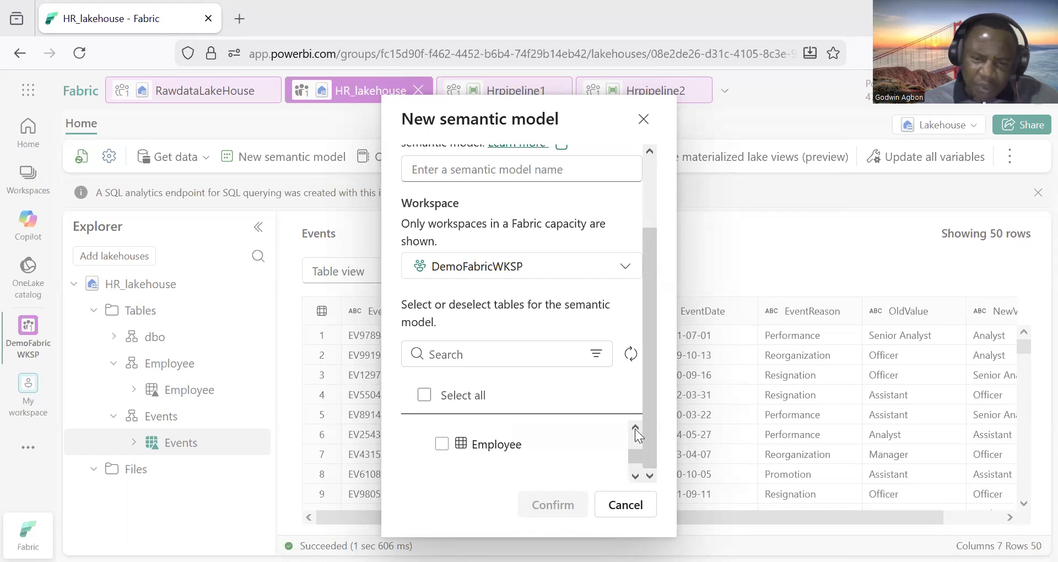
pyautogui.moveTo(649, 411); pyautogui.dragTo(650, 407)
pyautogui.moveTo(631, 463); pyautogui.dragTo(630, 440)
pyautogui.click(438, 407)
pyautogui.moveTo(652, 433); pyautogui.dragTo(648, 480)
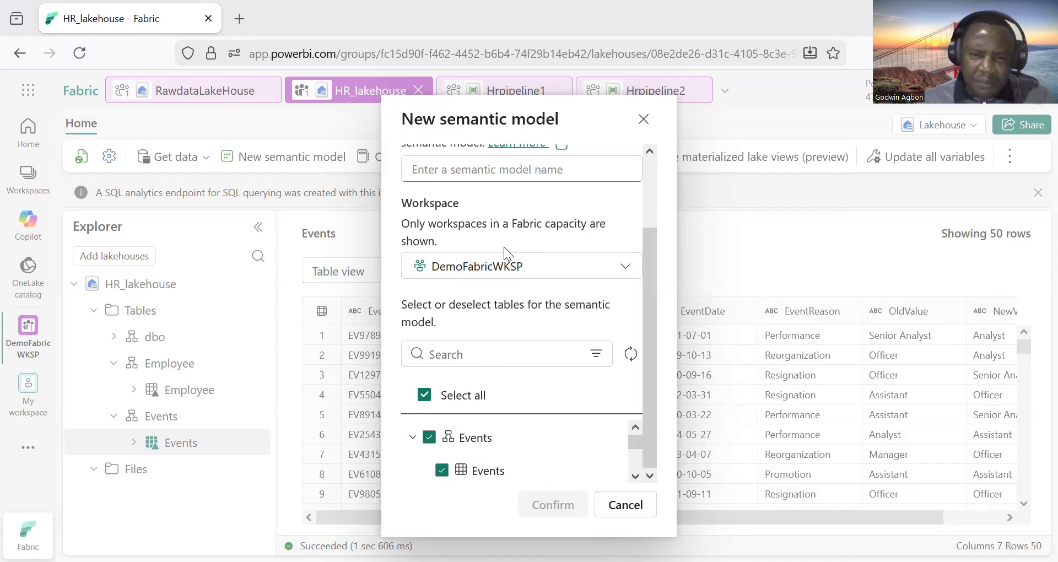
# Name the semantic model HRSM and create it in the DemoFabricWKSP workspace
pyautogui.scroll(2, 645, 226)
pyautogui.click(473, 225)
pyautogui.write('HRSM')
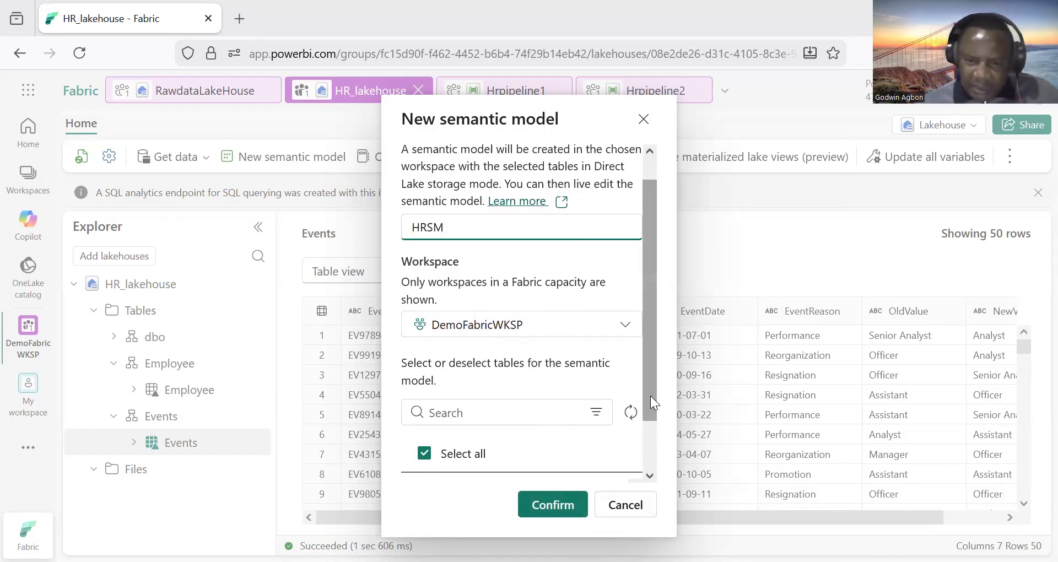
pyautogui.moveTo(651, 395); pyautogui.dragTo(658, 491)
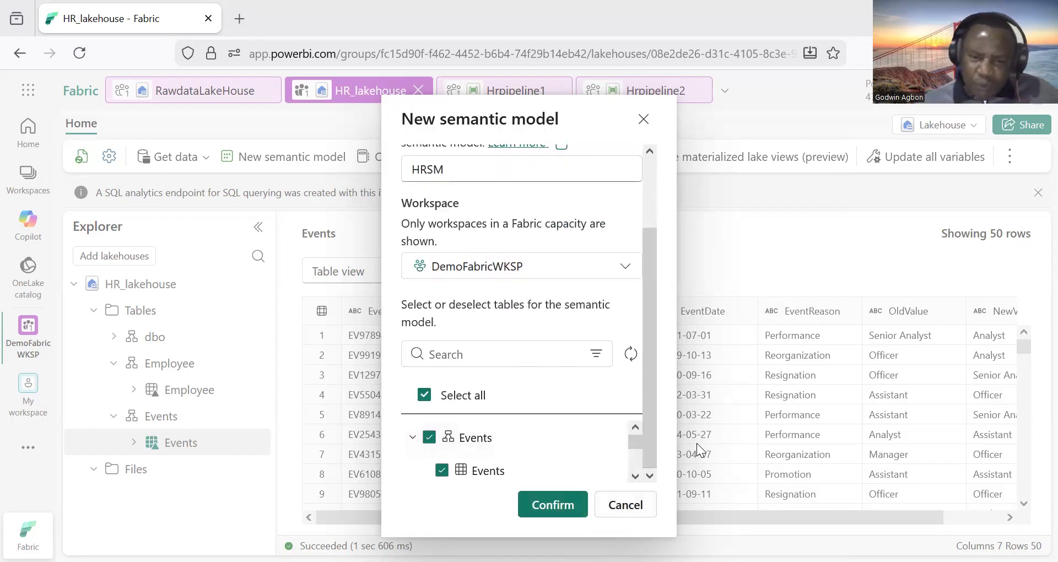
pyautogui.click(636, 477)
pyautogui.click(635, 476)
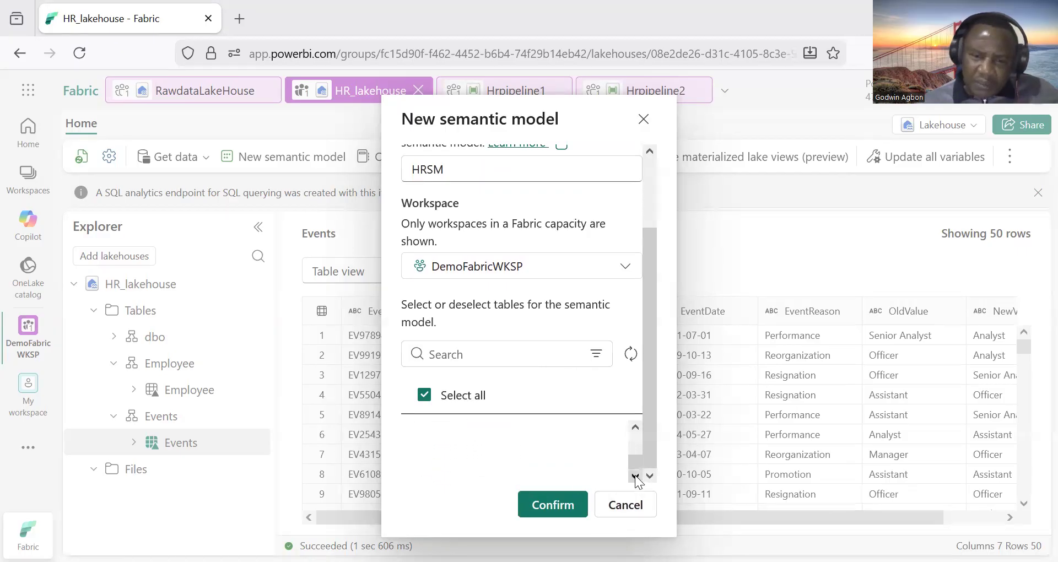
pyautogui.click(562, 507)
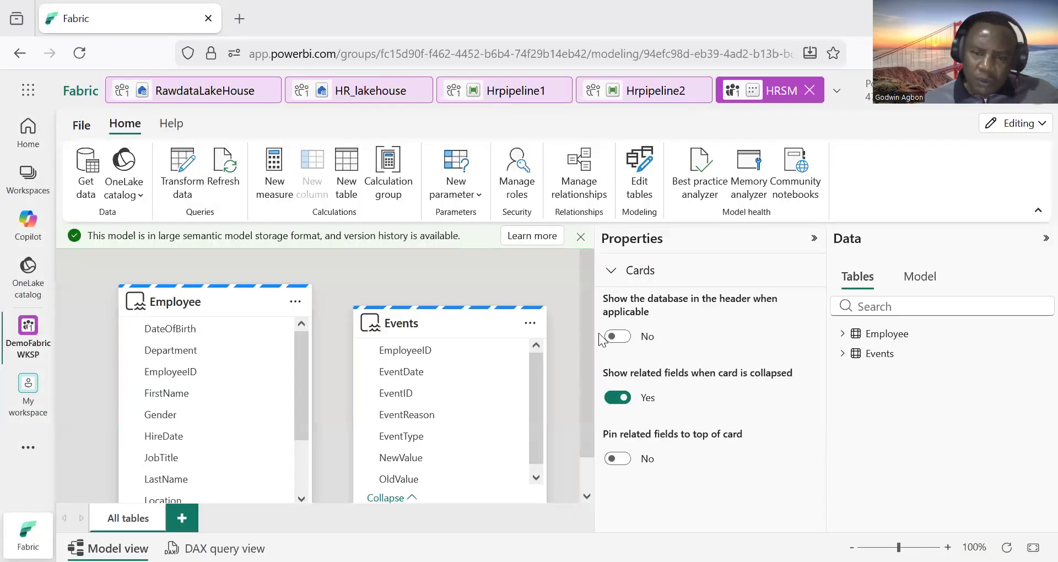
# Space the Employee and Events tables apart and save an active one-to-many relationship between their EmployeeID columns with single cross-filter direction
pyautogui.moveTo(600, 339); pyautogui.dragTo(733, 355)
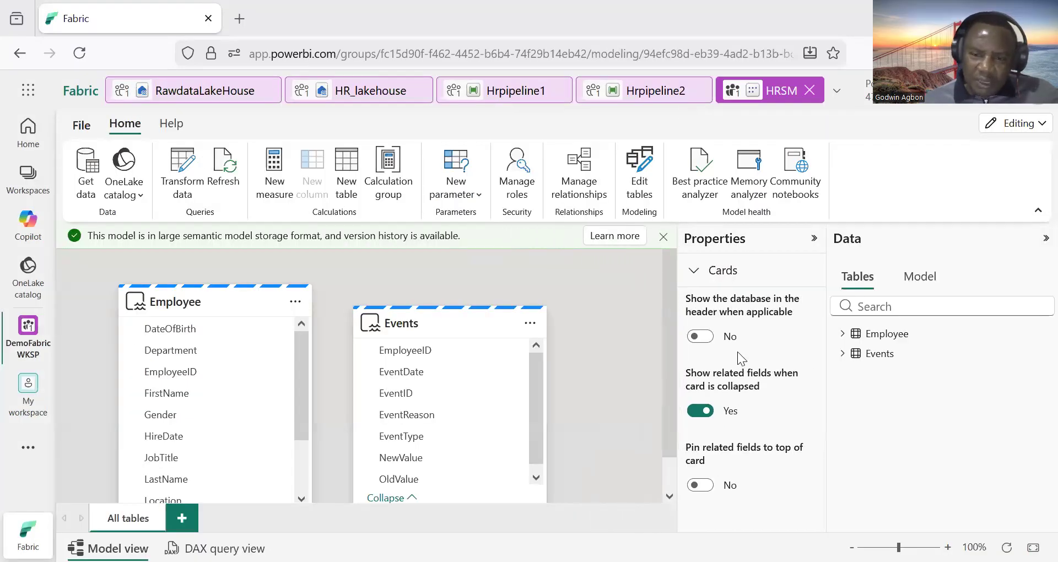
pyautogui.moveTo(466, 318); pyautogui.dragTo(558, 281)
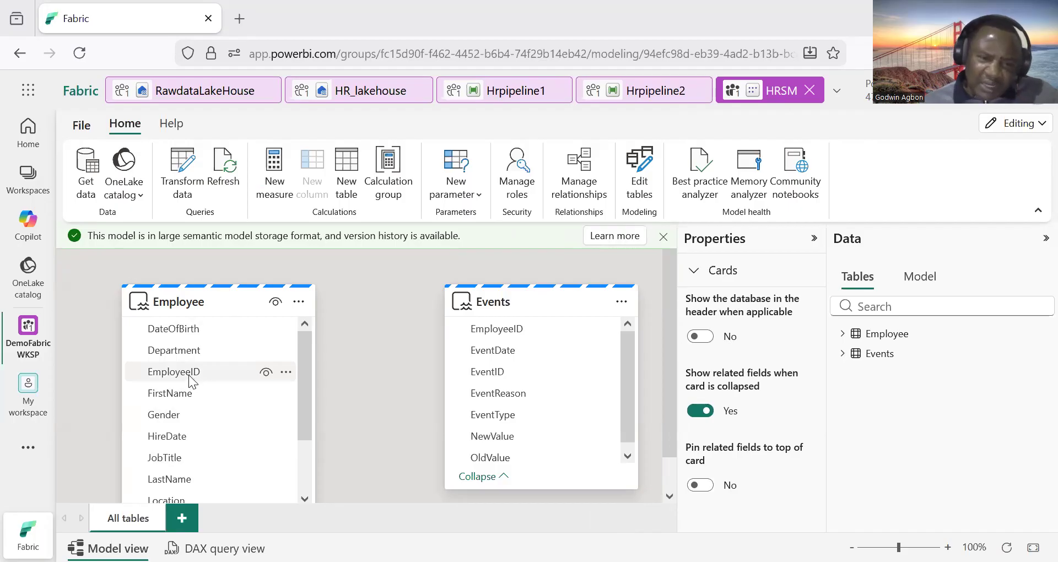
pyautogui.moveTo(188, 374); pyautogui.dragTo(509, 334)
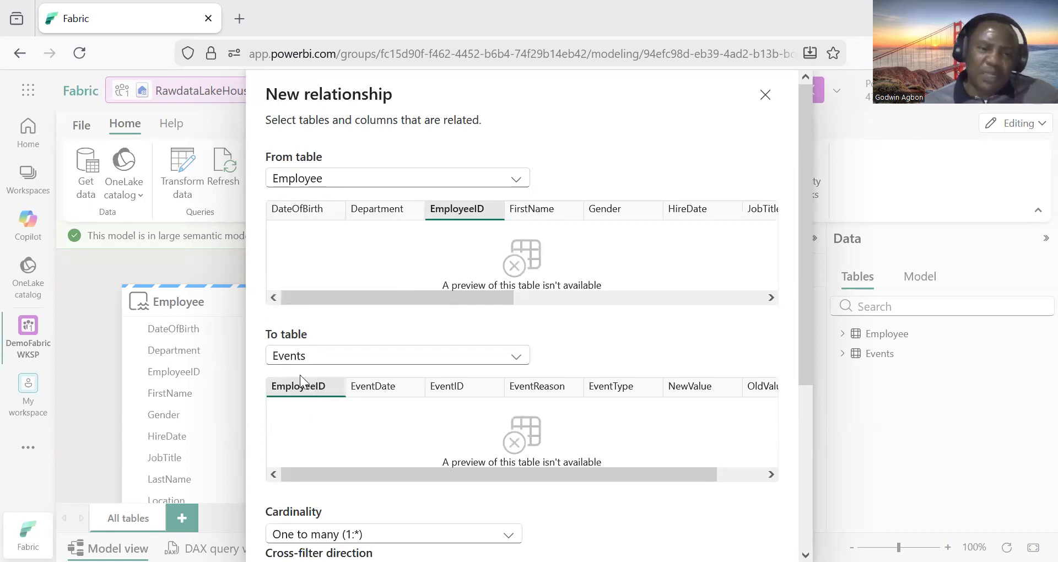
pyautogui.moveTo(803, 360); pyautogui.dragTo(798, 503)
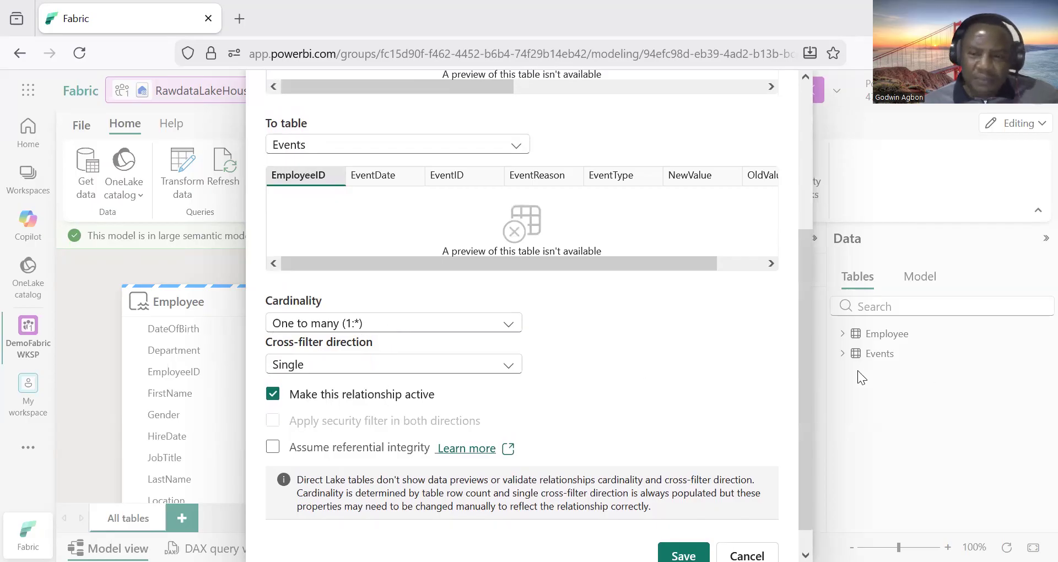
pyautogui.moveTo(806, 388); pyautogui.dragTo(788, 457)
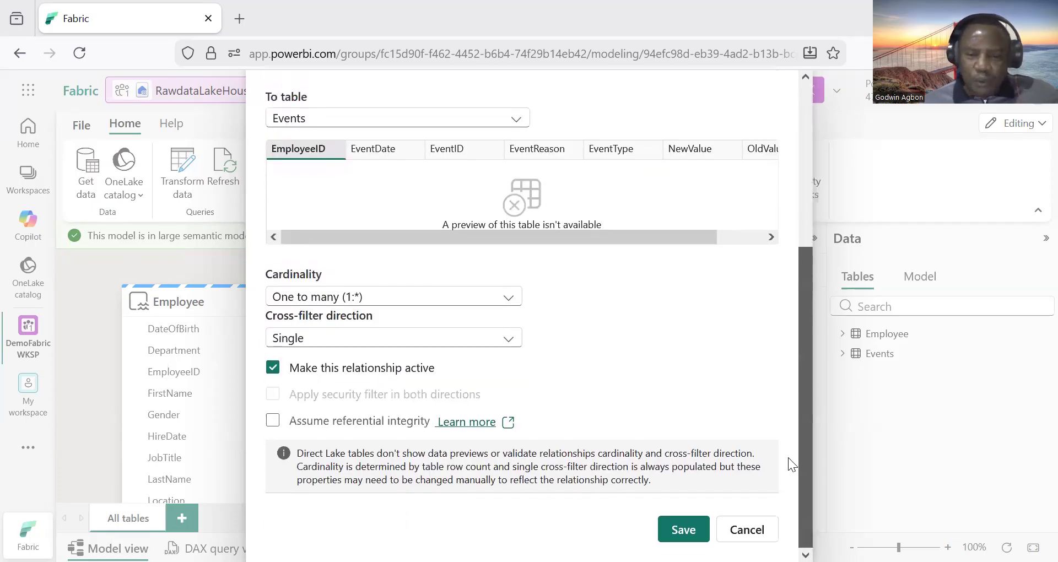
pyautogui.click(684, 529)
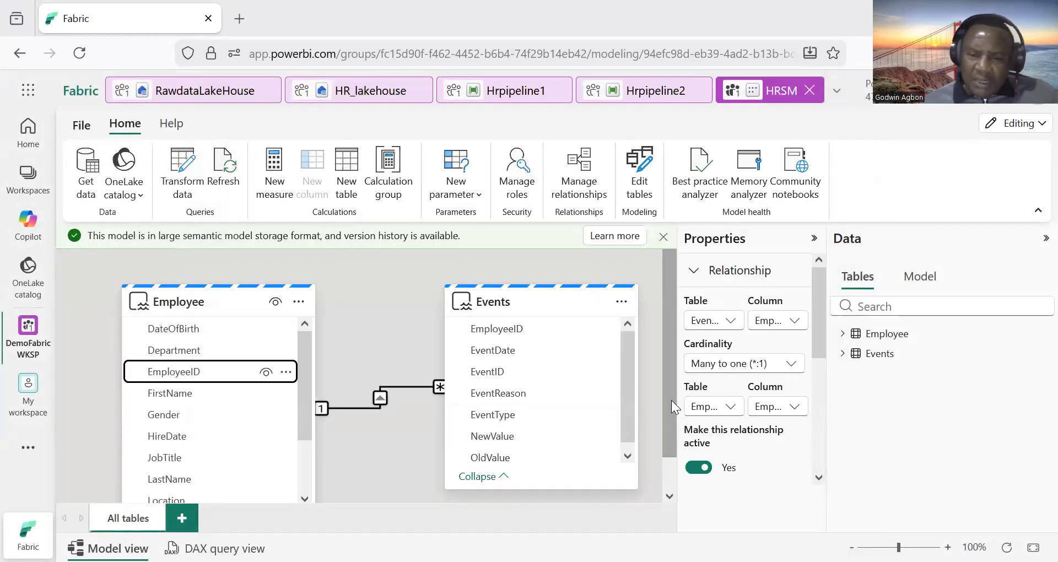
pyautogui.scroll(-1, 672, 400)
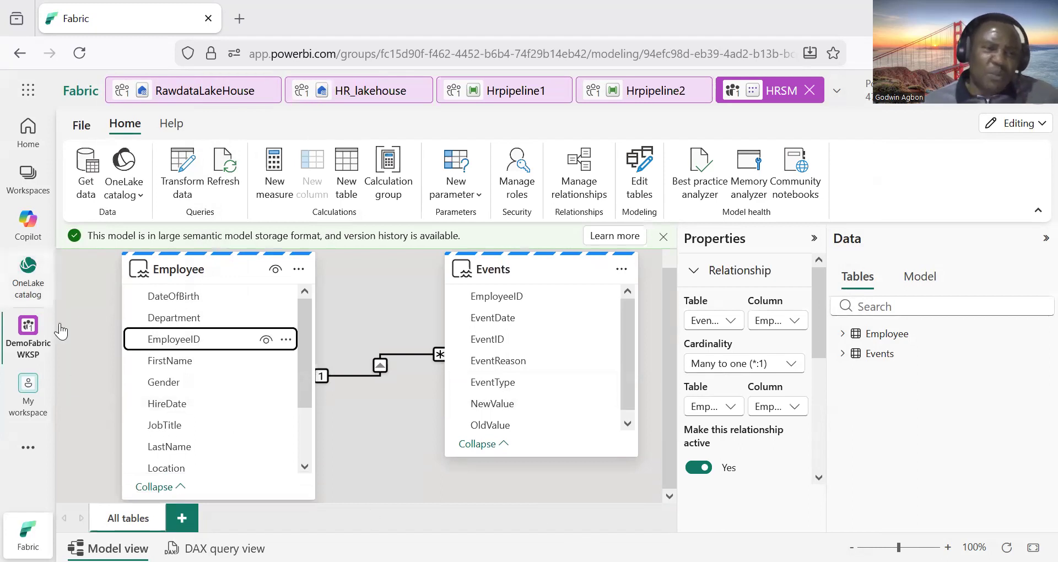
# Open the DemoFabricWKSP workspace and auto-create a report from the HRSM semantic model
pyautogui.click(81, 91)
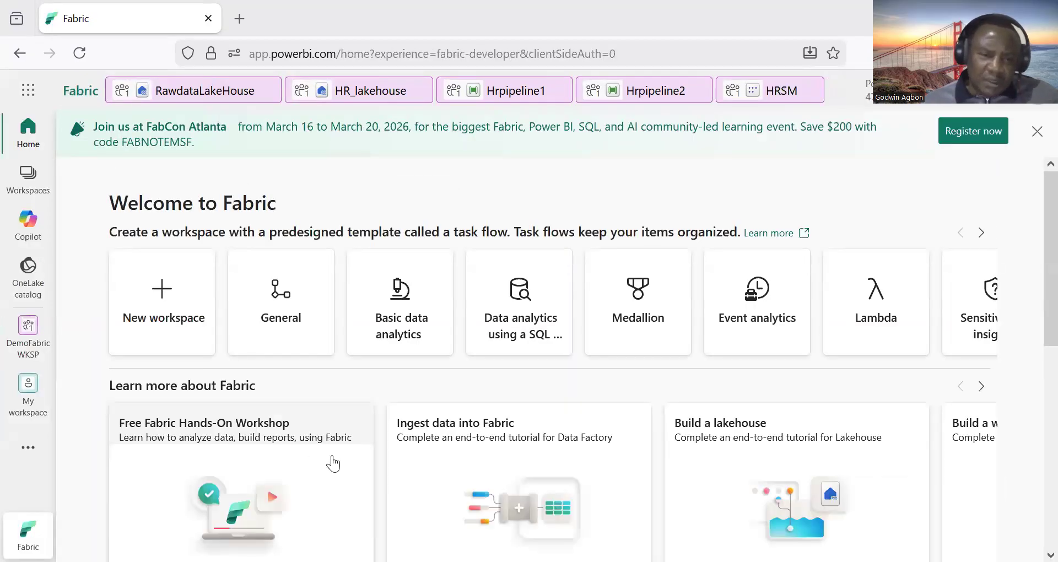
pyautogui.scroll(-6, 334, 466)
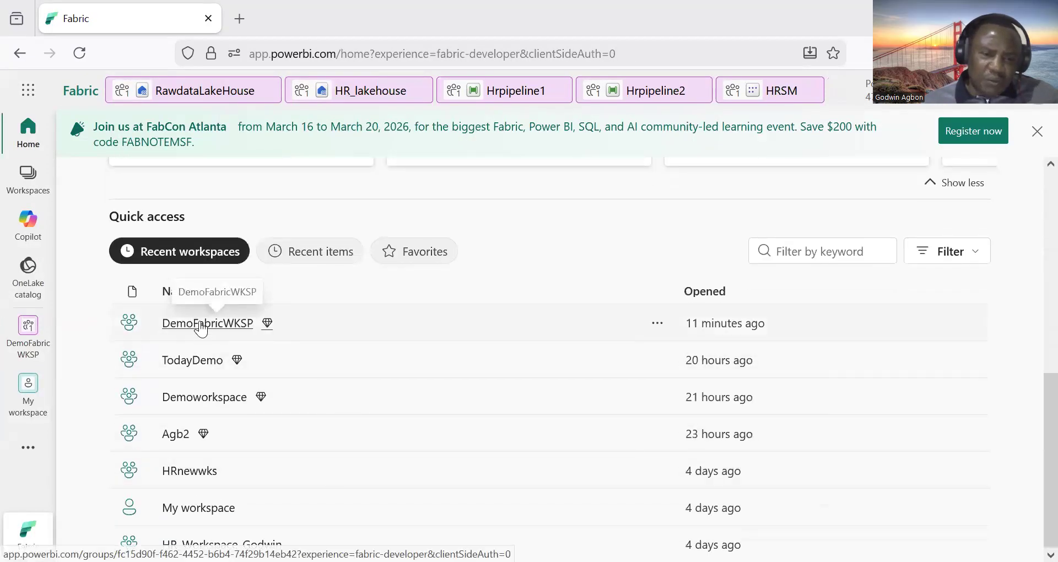
pyautogui.click(218, 324)
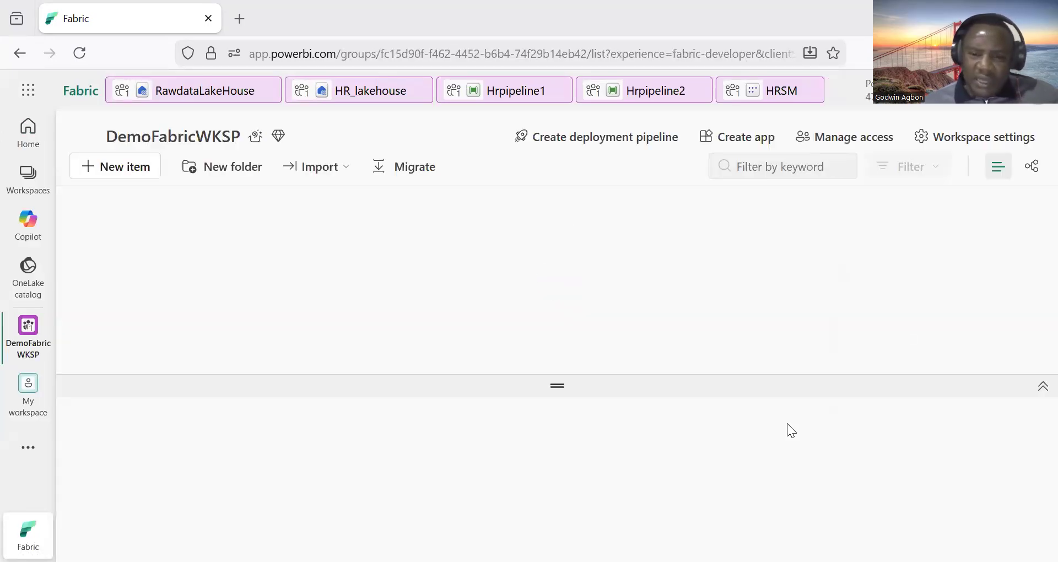
pyautogui.scroll(-3, 571, 444)
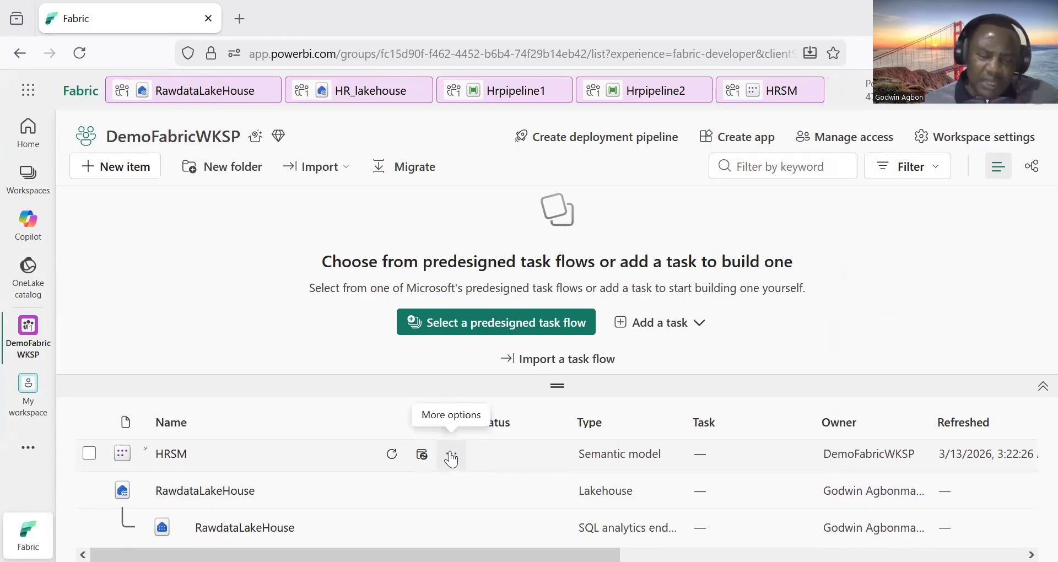
pyautogui.click(455, 460)
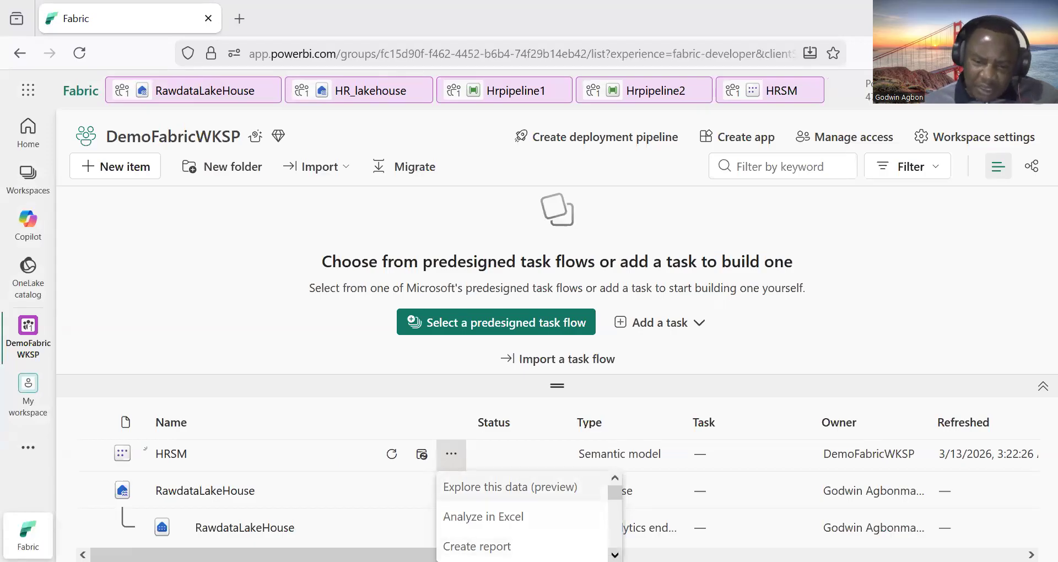
pyautogui.scroll(-1, 522, 516)
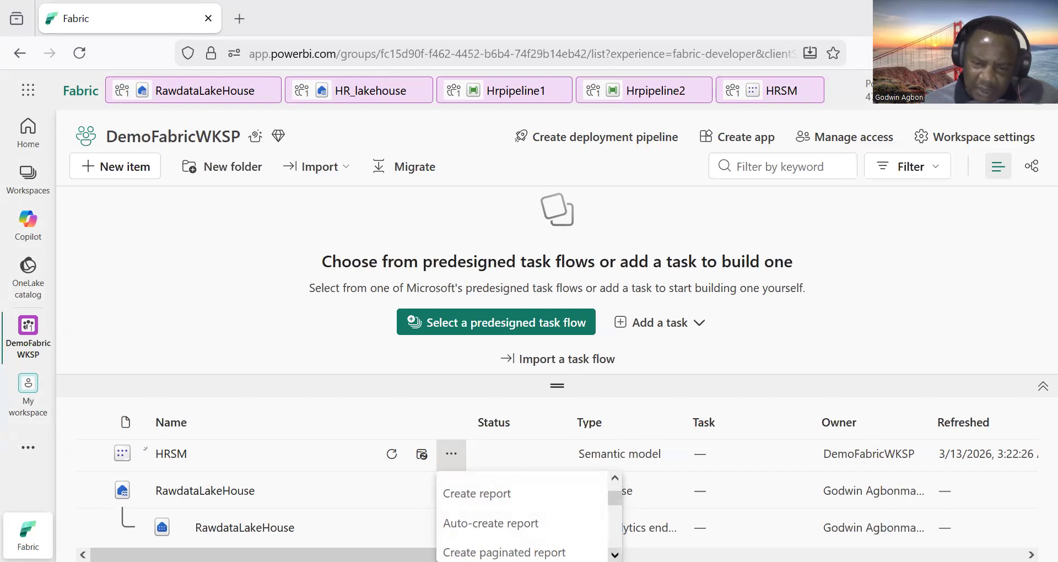
pyautogui.click(488, 524)
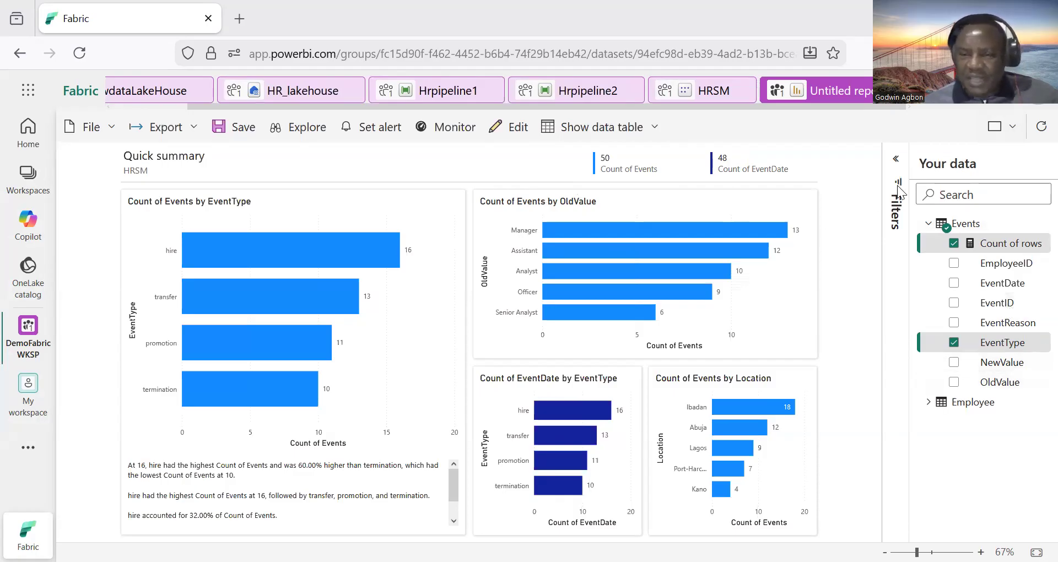
# Inspect the auto-created report's filters and the fields of the Employee table
pyautogui.click(896, 160)
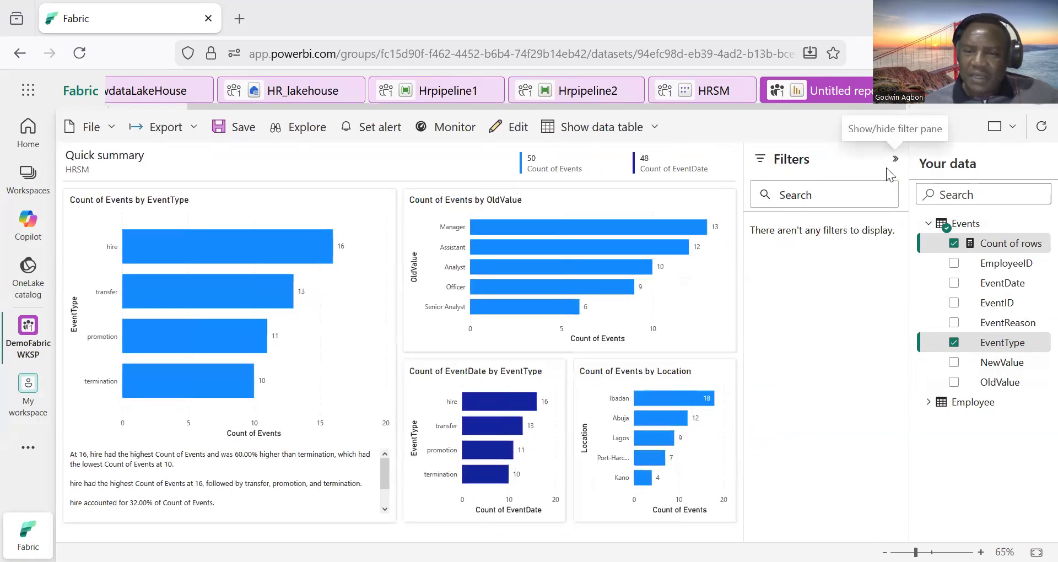
pyautogui.click(895, 162)
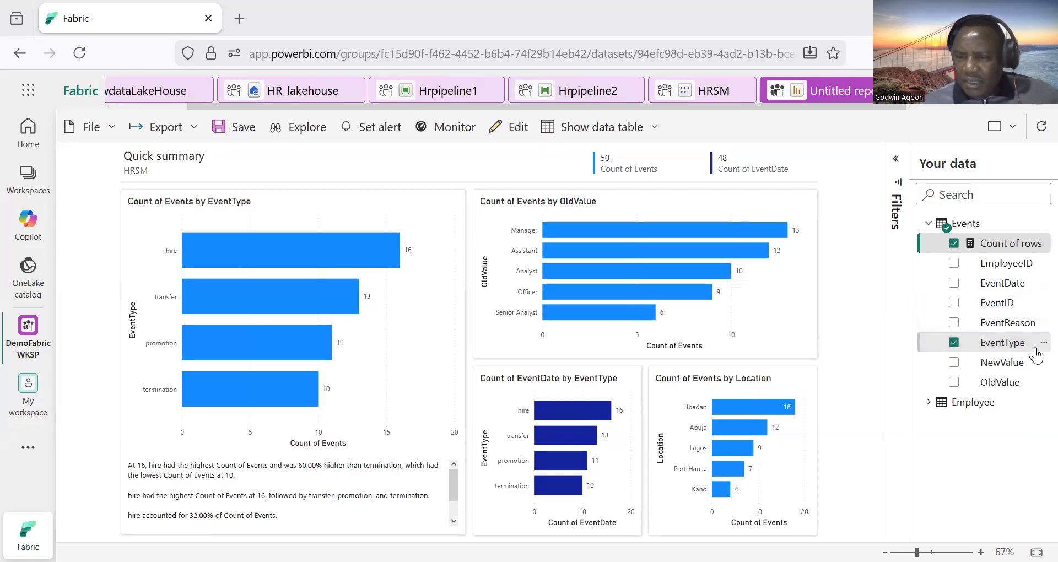
pyautogui.click(928, 224)
pyautogui.click(929, 243)
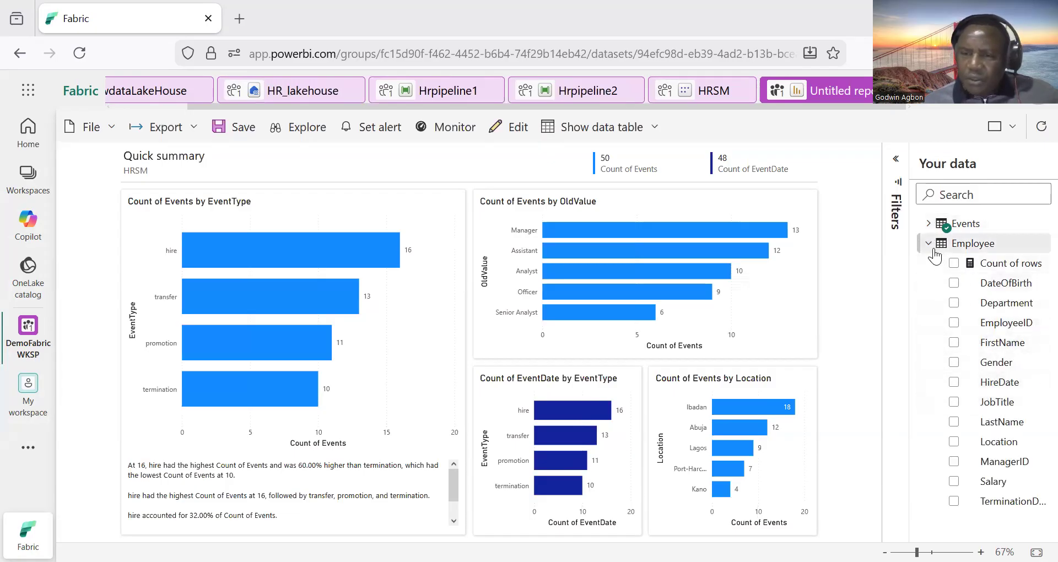
pyautogui.click(929, 244)
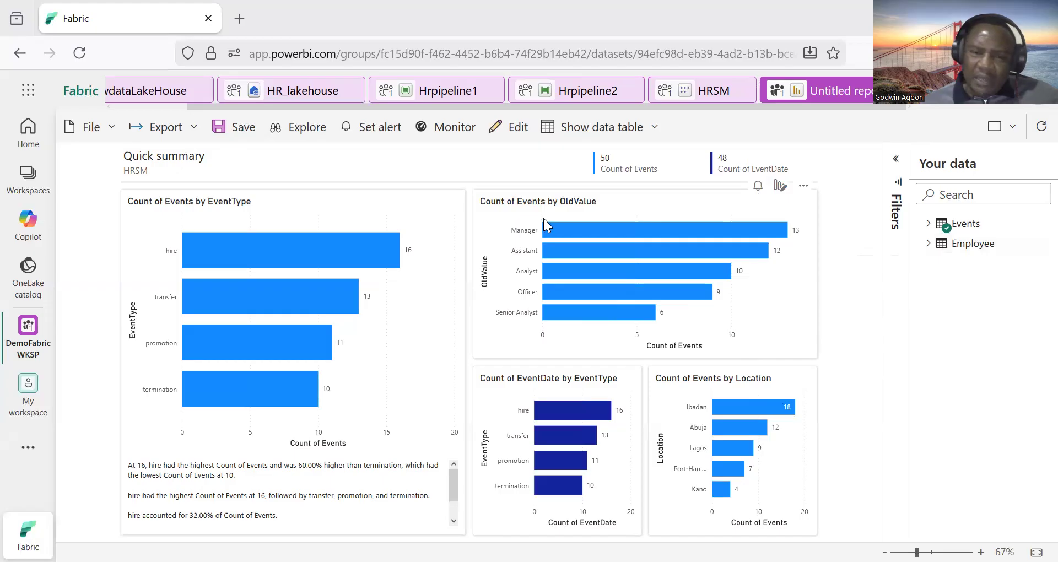